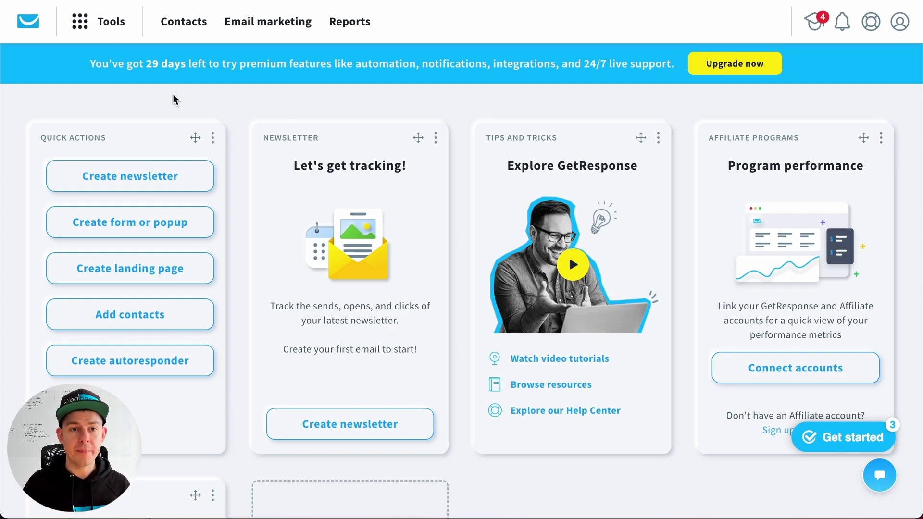
Go to the Website Builder from the GetResponse Tools menu and start a new website.
left_click(88, 19)
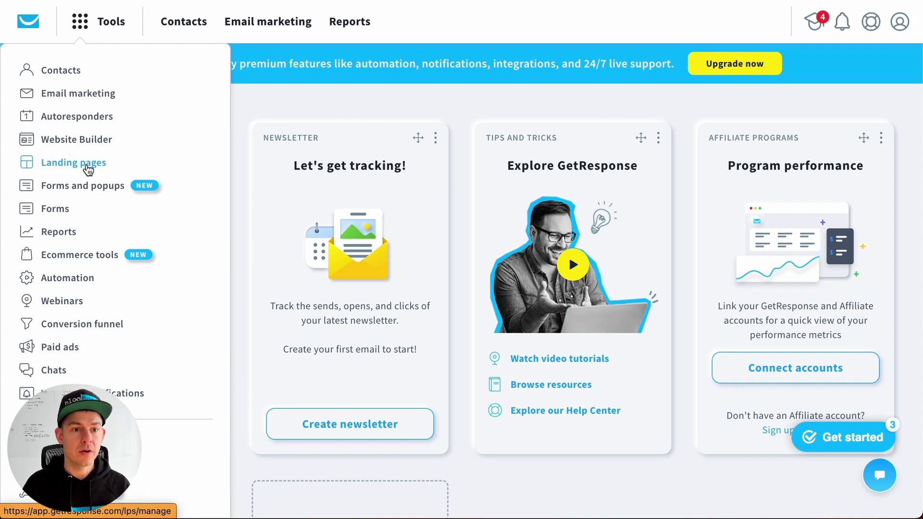
left_click(80, 142)
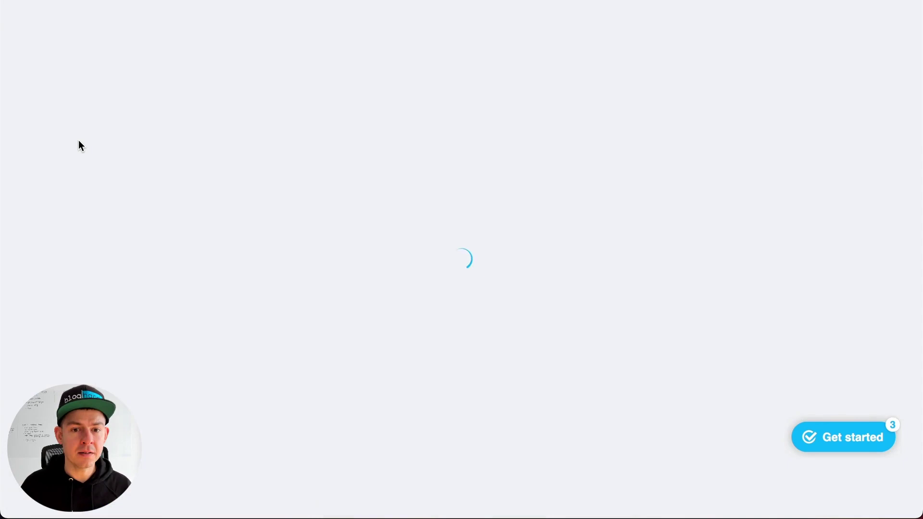
scroll(474, 241, "down", 3)
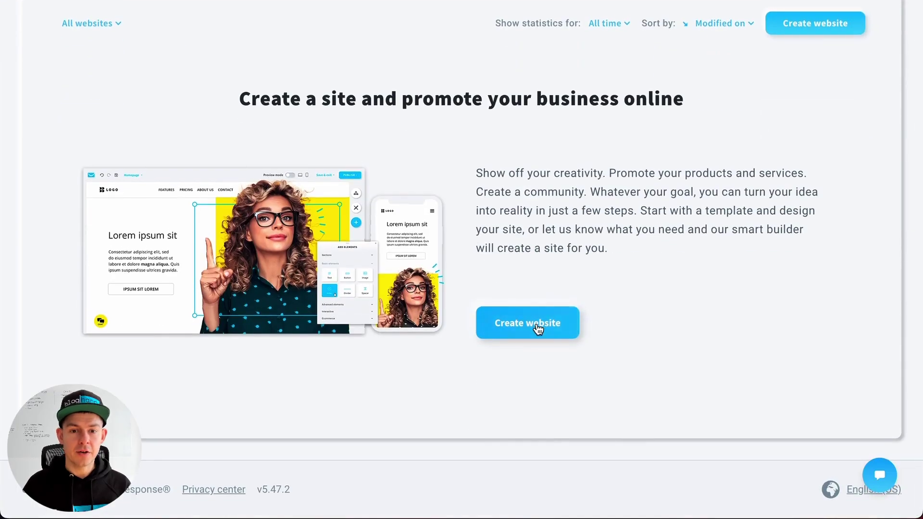
left_click(539, 330)
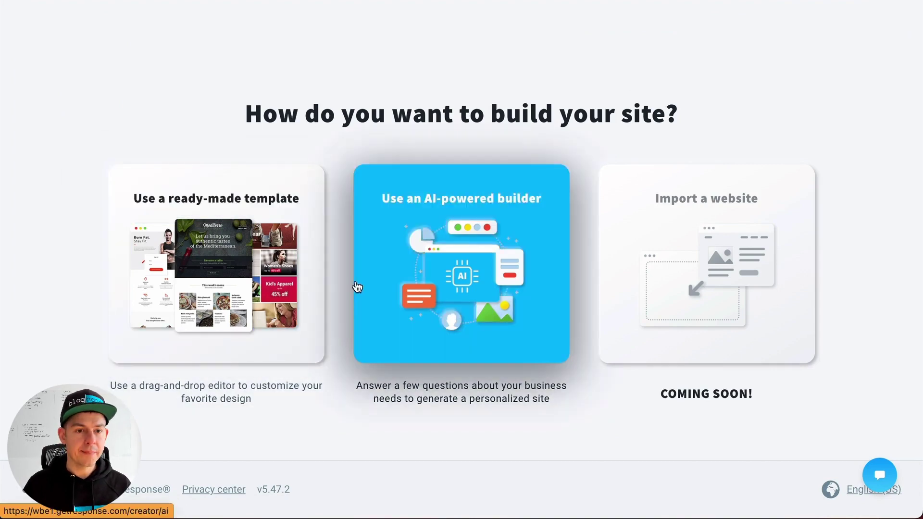
Start the site from the ready-made Predesigned #095 template.
left_click(257, 285)
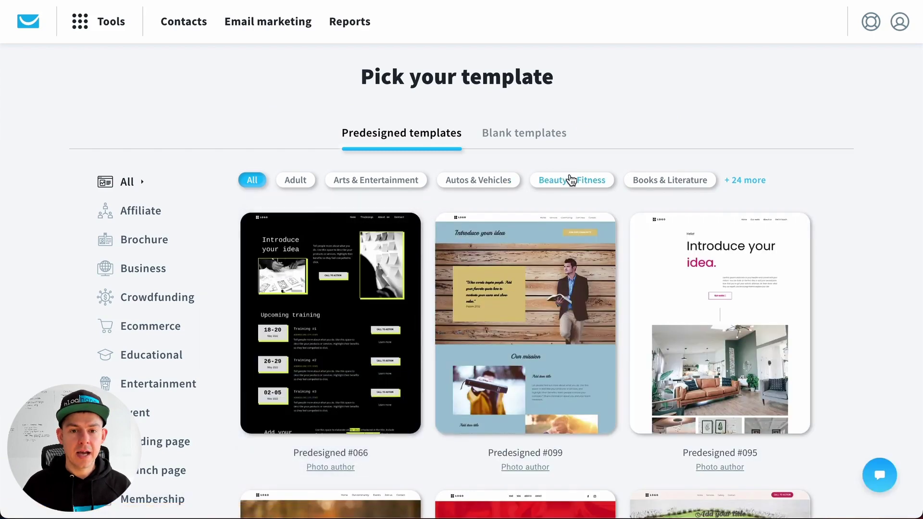
scroll(570, 179, "down", 1)
scroll(571, 179, "up", 1)
Add a new page to the site and rename it Blog.
mouse_move(711, 285)
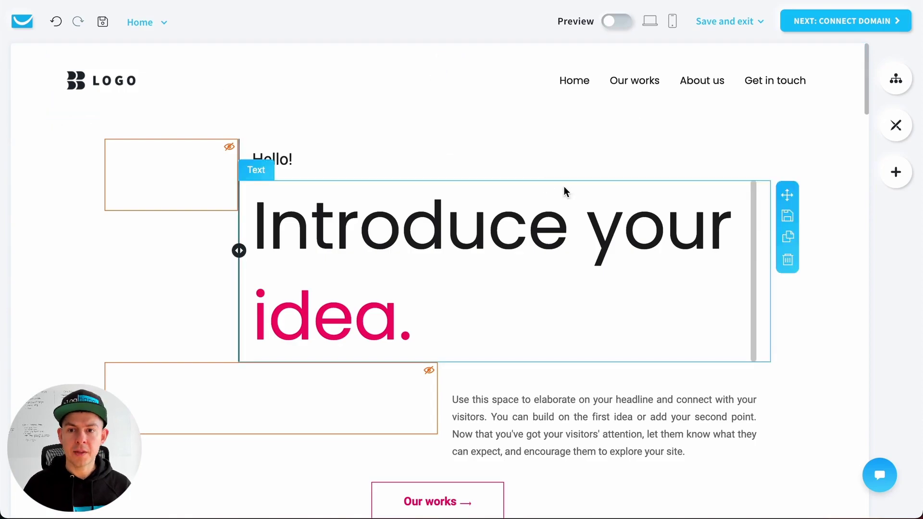
left_click(899, 80)
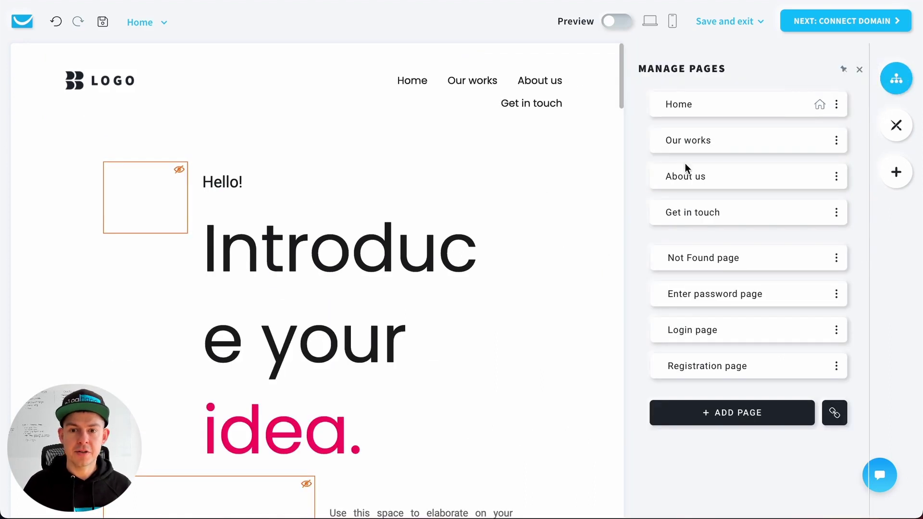
left_click(717, 412)
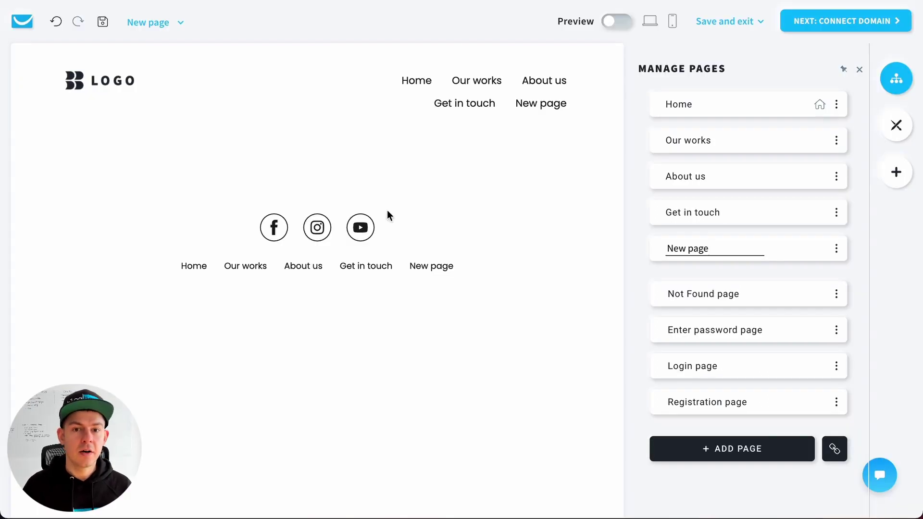
left_click(713, 246)
left_click(717, 247)
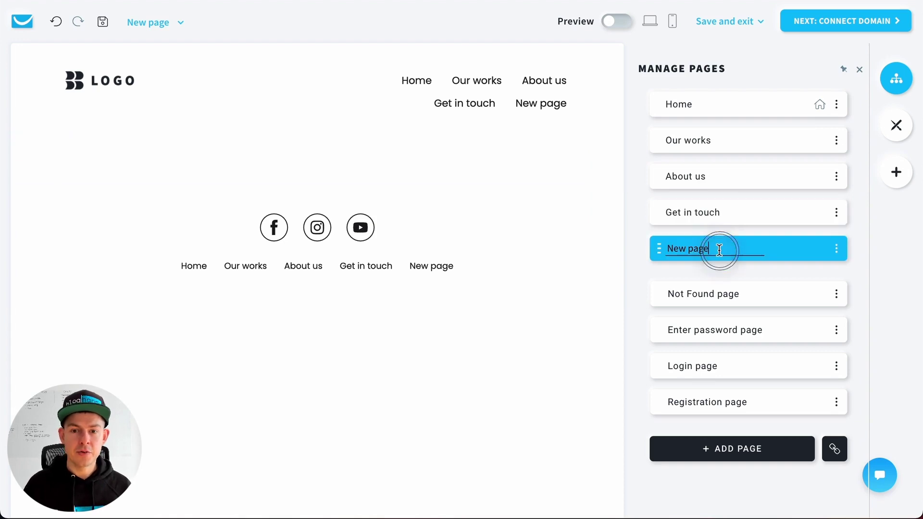
type("Blog")
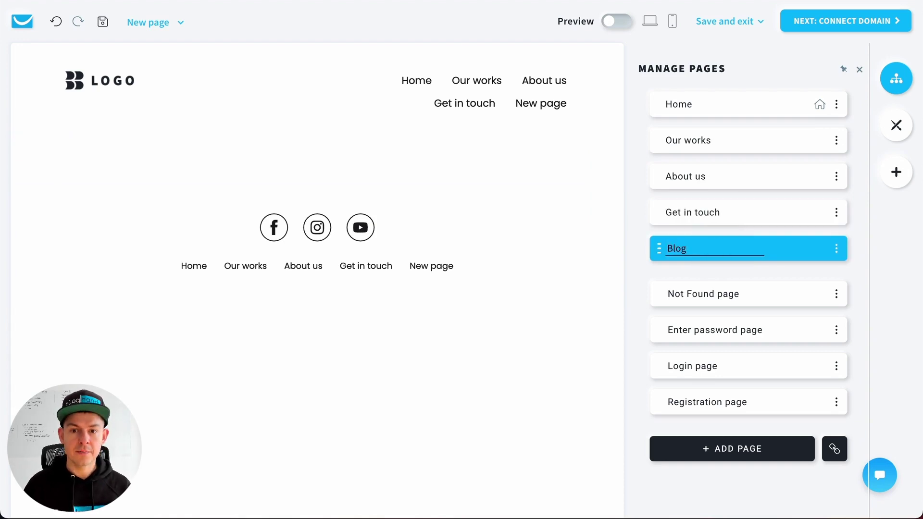
key("Return")
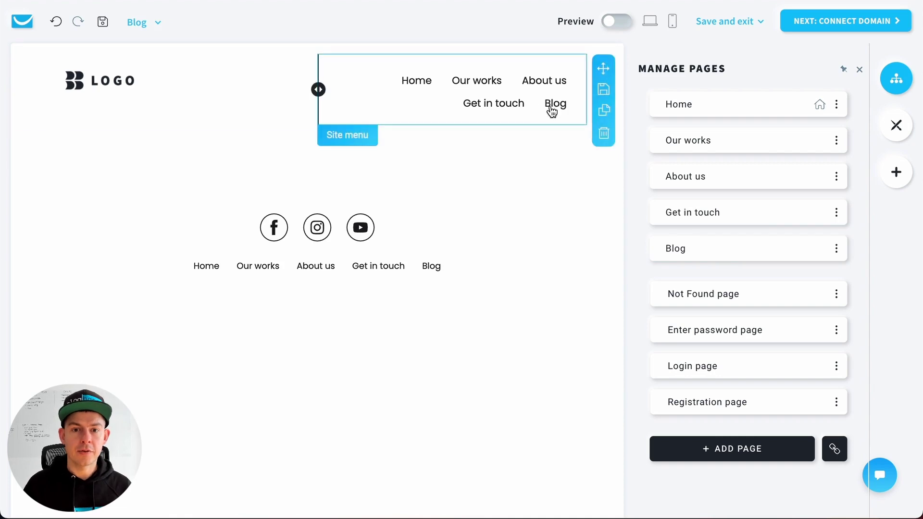
Insert a Titles-style text block into the empty section of the Blog page.
left_click(227, 150)
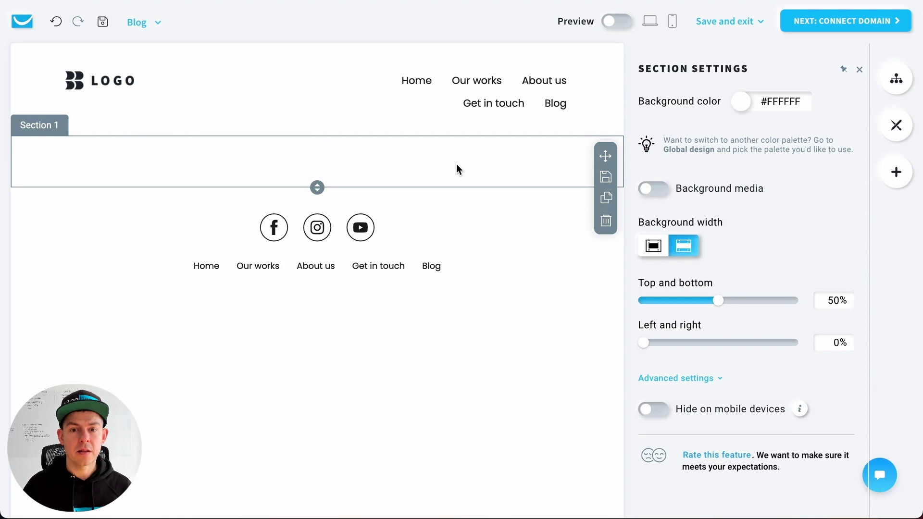
left_click(897, 174)
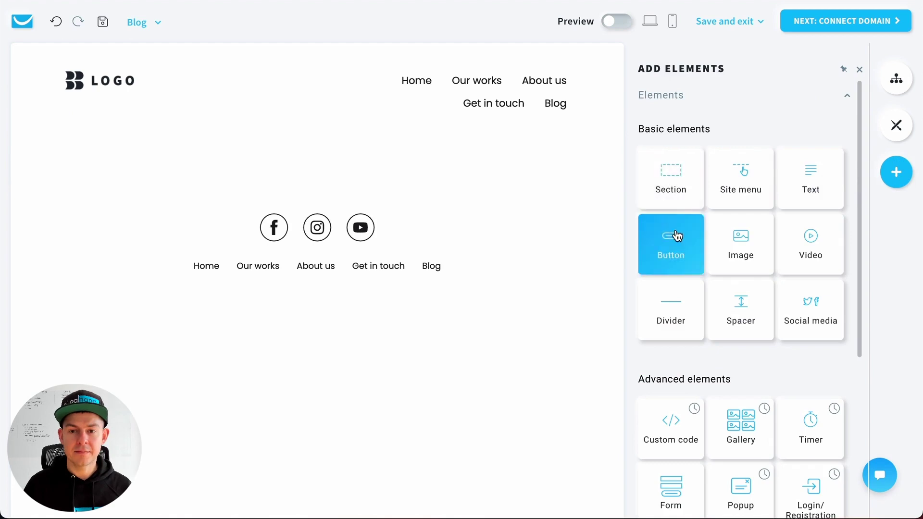
left_click_drag(798, 192, 365, 182)
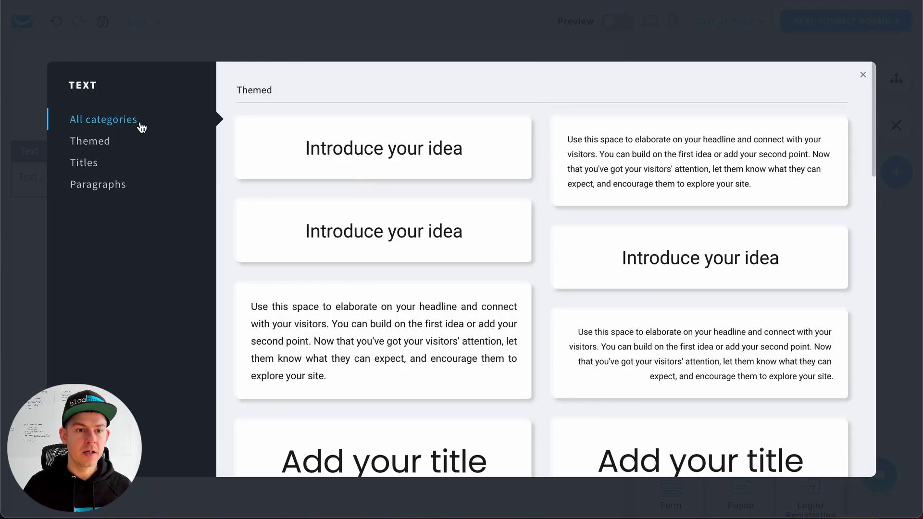
left_click(91, 164)
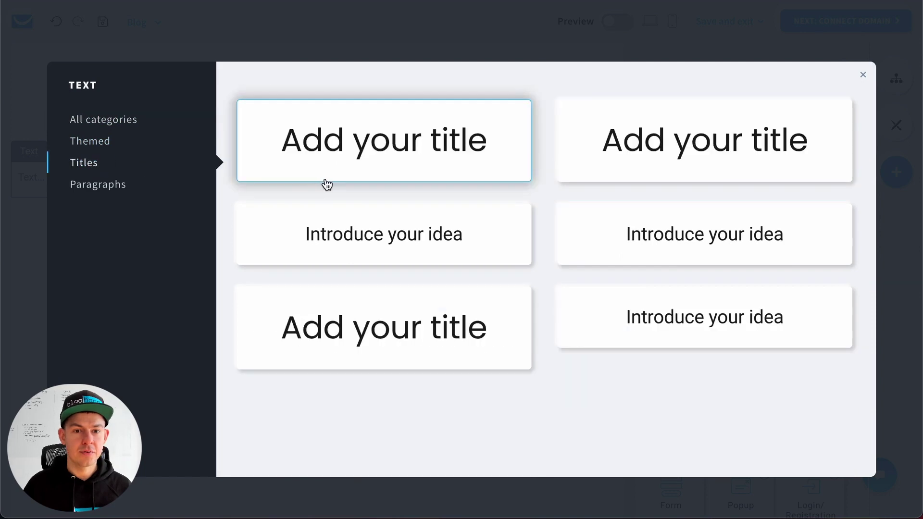
left_click(401, 147)
Replace the placeholder title with a centred 'My Blog' heading.
triple_click(514, 196)
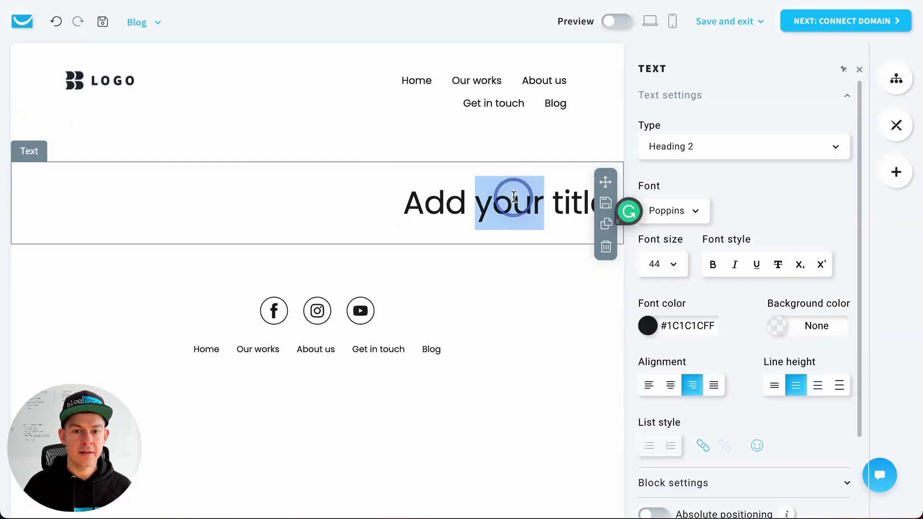
type("My Blog")
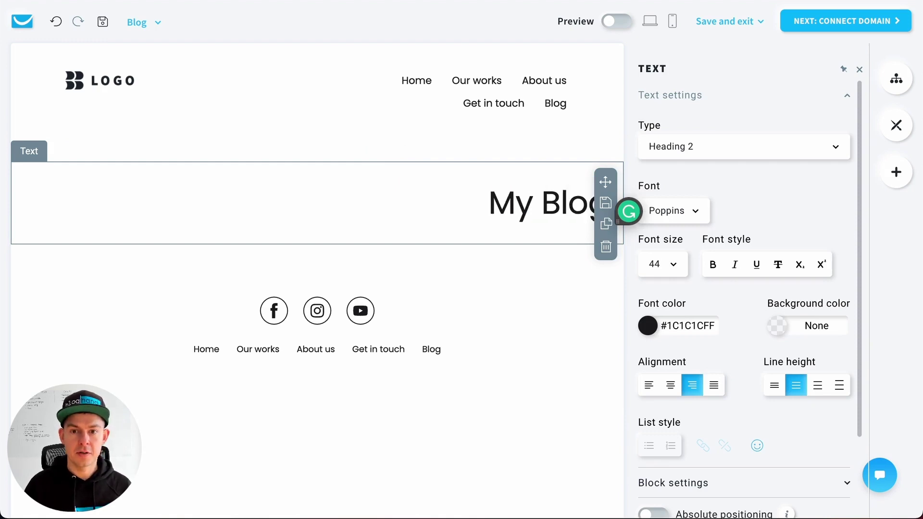
key("ctrl+a")
key("ctrl+e")
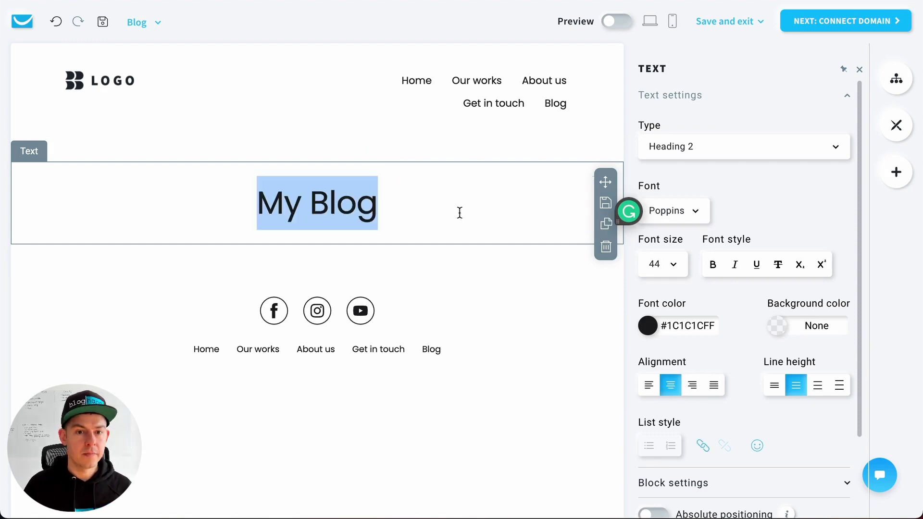
left_click(451, 186)
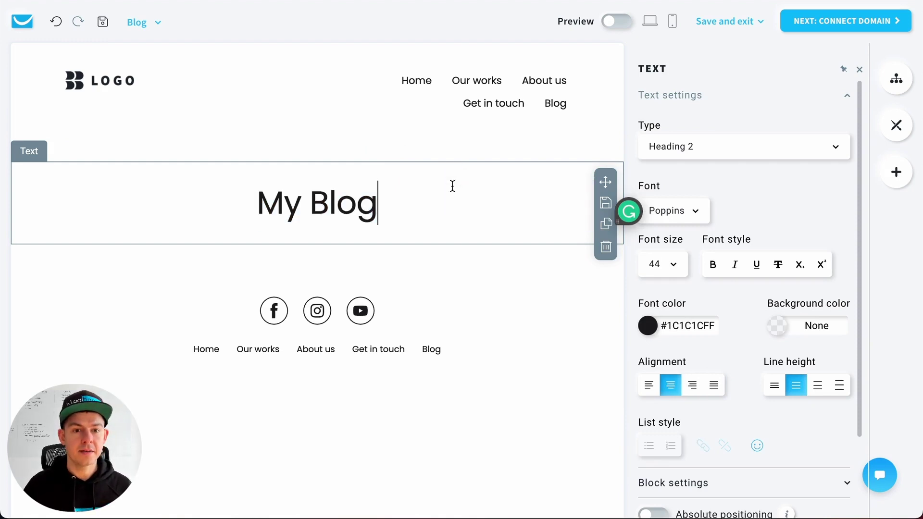
key("Return")
key("BackSpace")
left_click(466, 285)
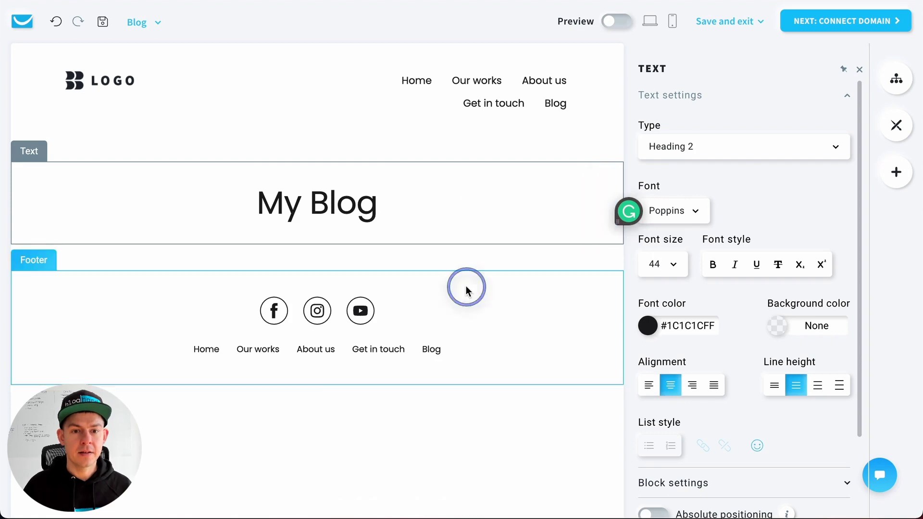
Place a Custom code element below the My Blog heading and open its empty code editor.
left_click(501, 248)
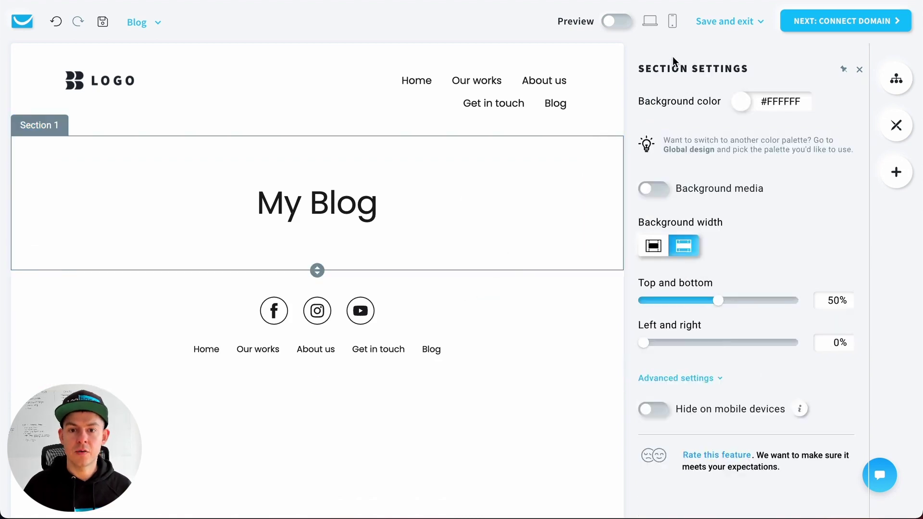
left_click(896, 171)
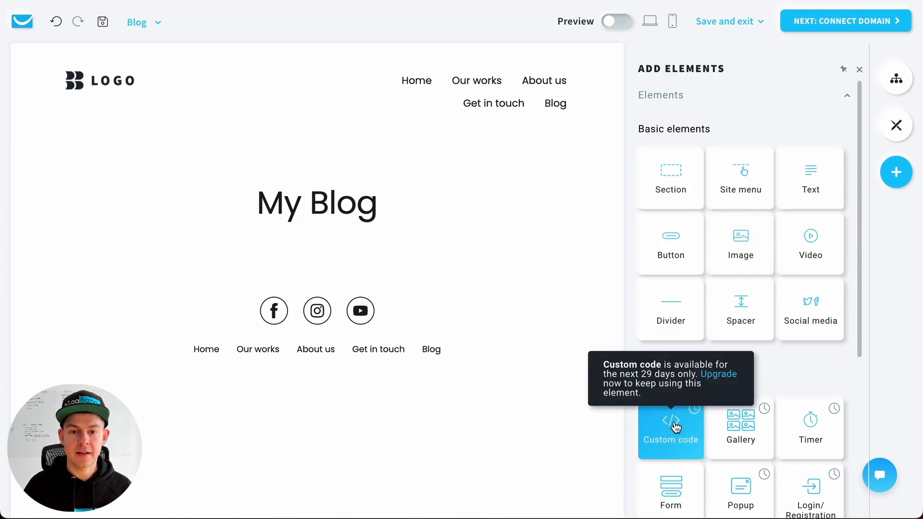
left_click_drag(678, 424, 352, 249)
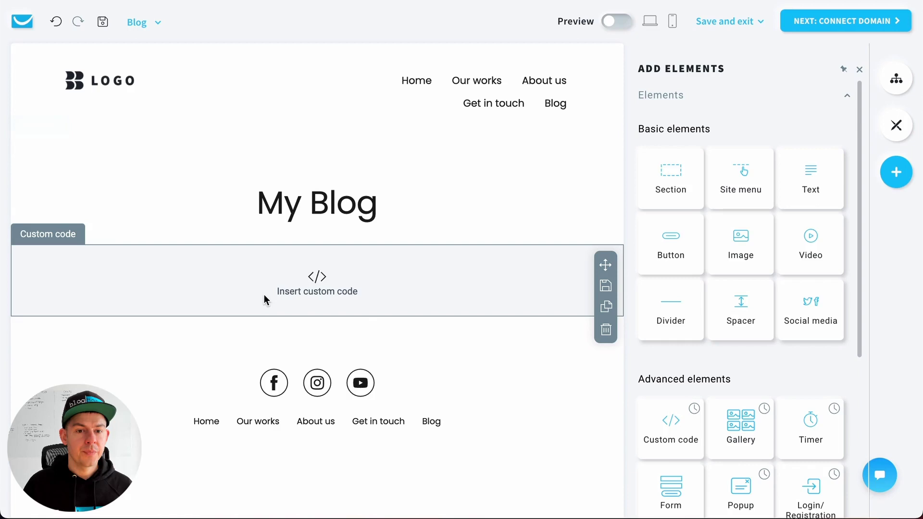
left_click(344, 292)
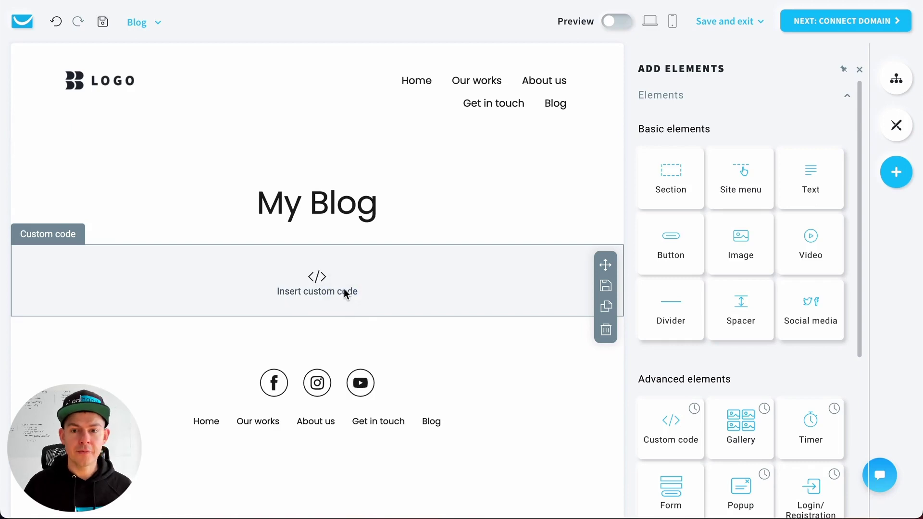
left_click(320, 265)
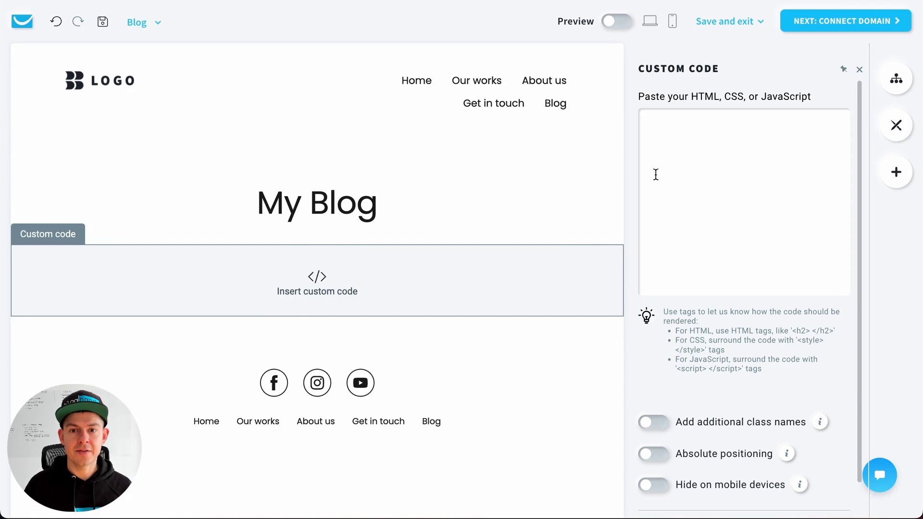
left_click(727, 175)
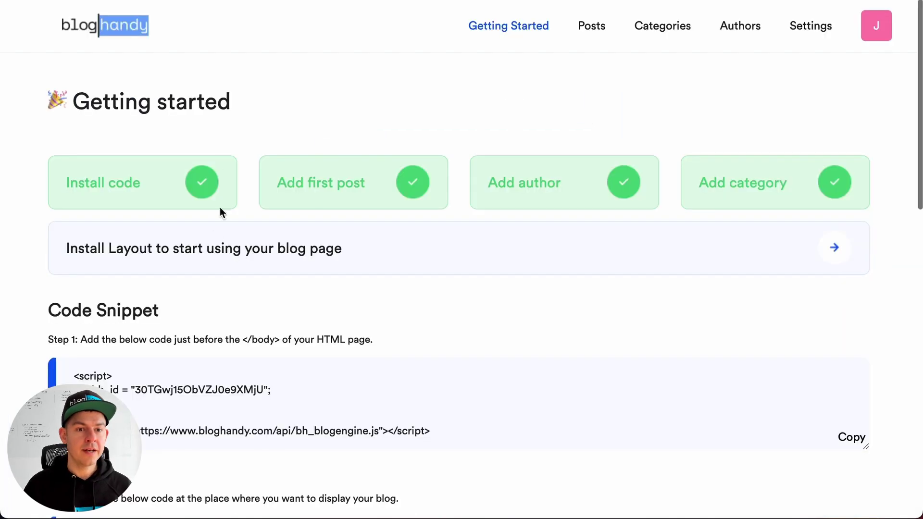
Paste the BlogHandy bh_id and blog-engine scripts, then the bh-posts div, on separate lines.
scroll(215, 231, "down", 2)
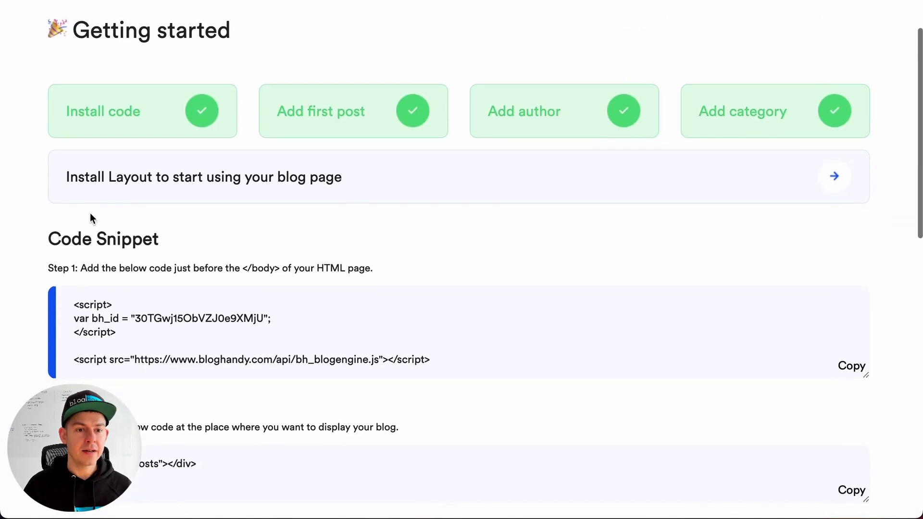
left_click(858, 369)
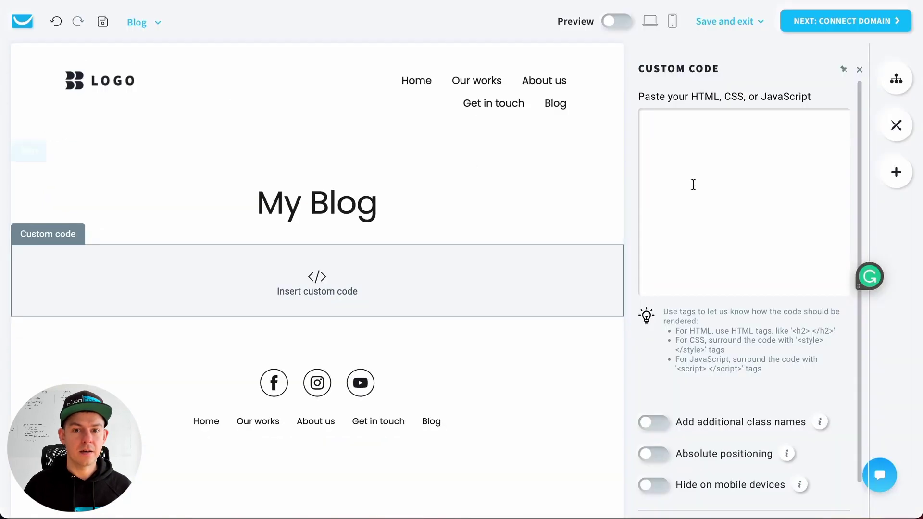
key("ctrl+v")
key("Return")
key("Return")
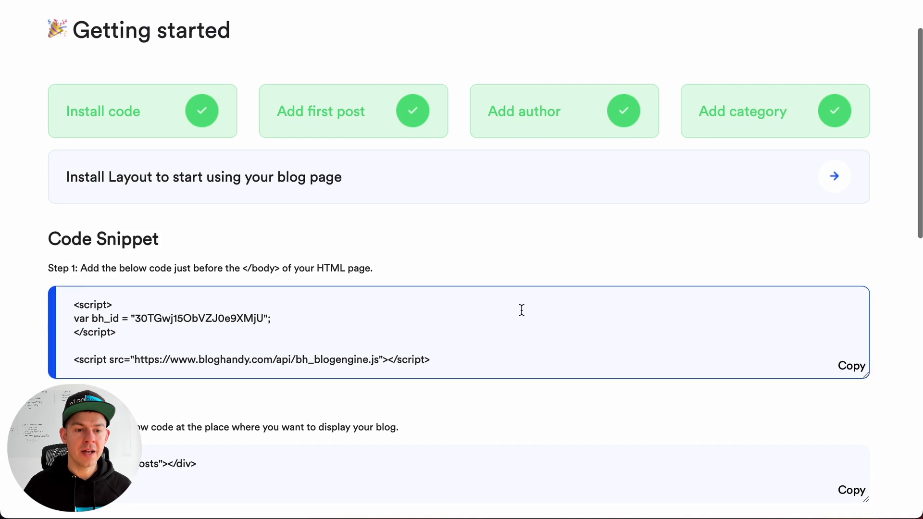
scroll(543, 322, "down", 3)
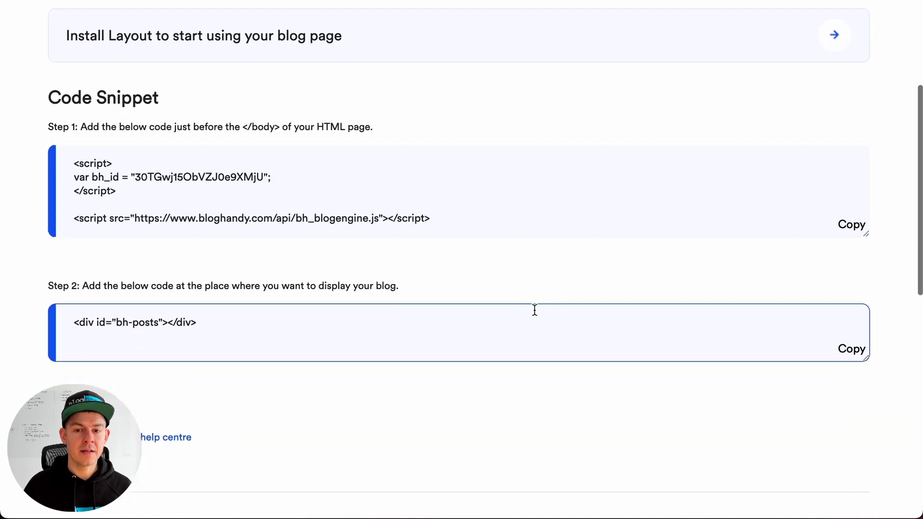
left_click(852, 349)
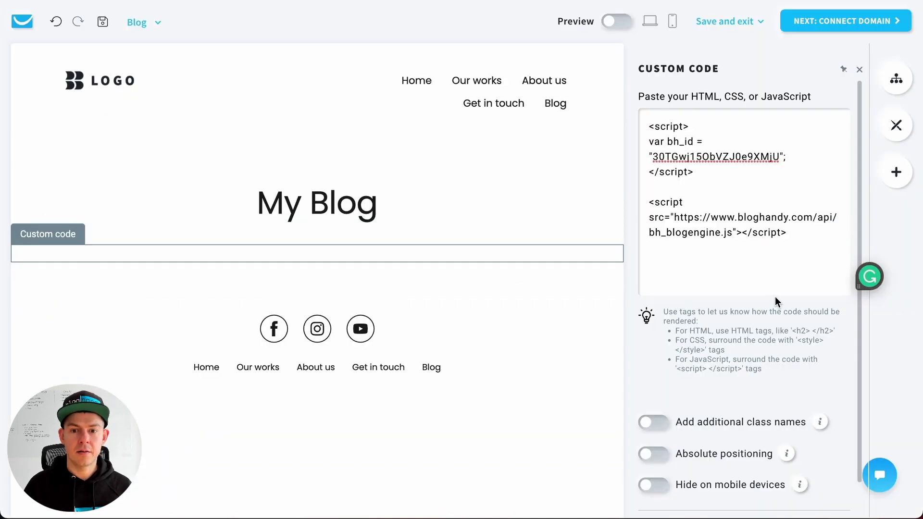
key("ctrl+v")
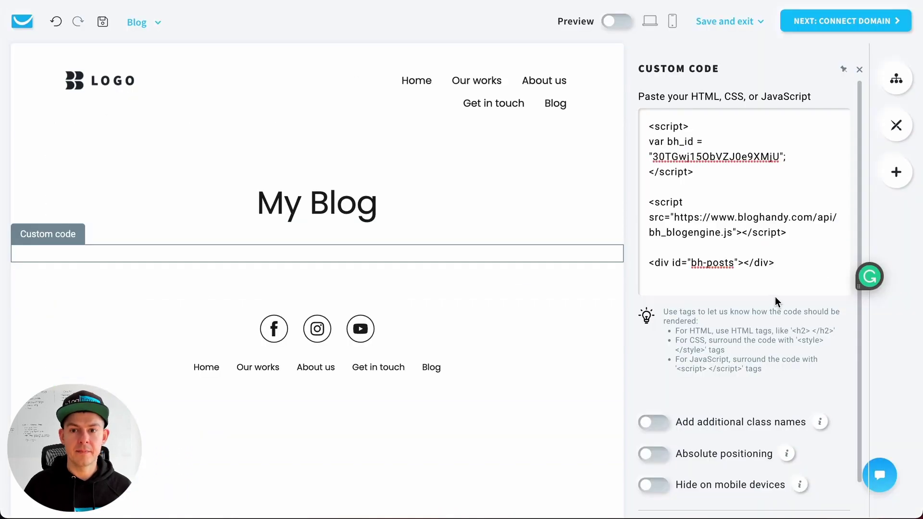
Publish the site as 'Our new website' on its free getresponsewebsite.com domain.
left_click(859, 70)
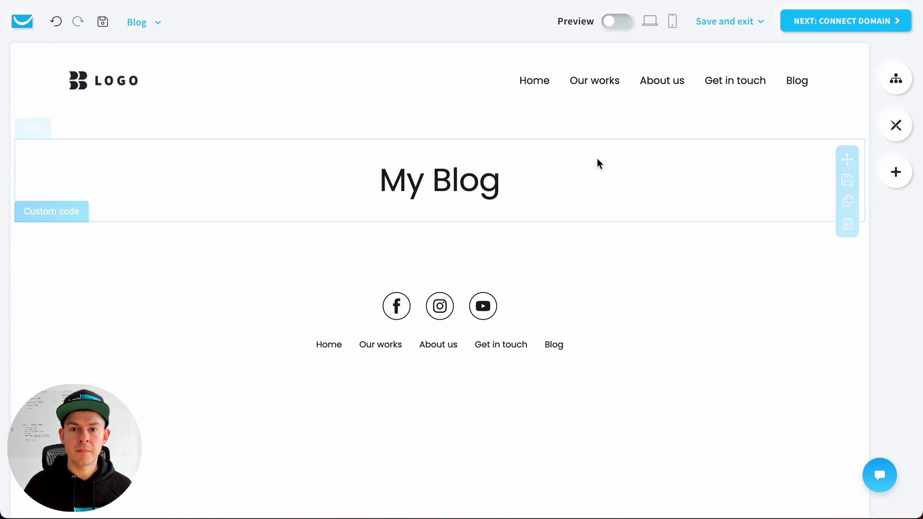
left_click(728, 23)
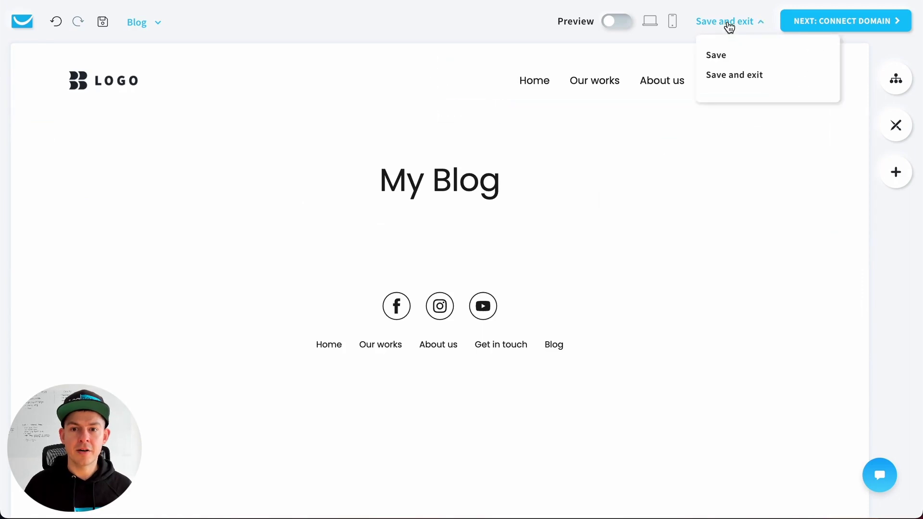
left_click(845, 31)
triple_click(375, 198)
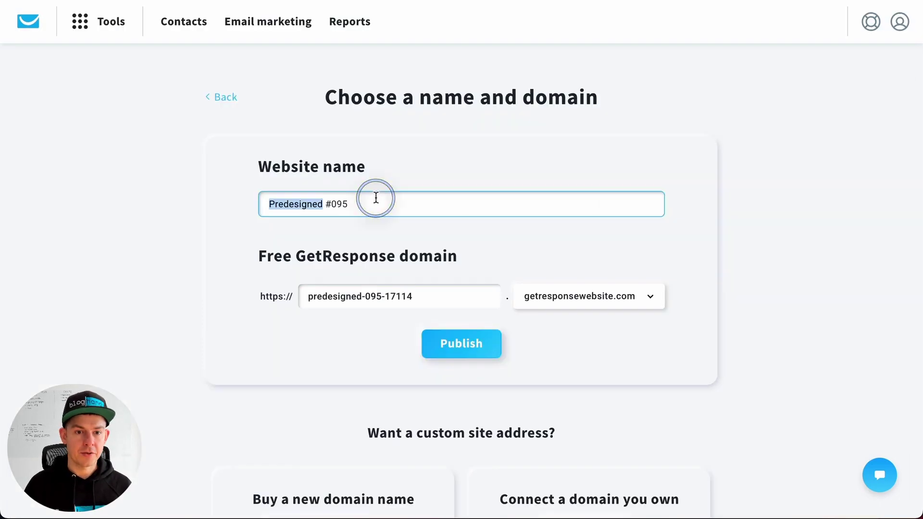
type("0ur new website")
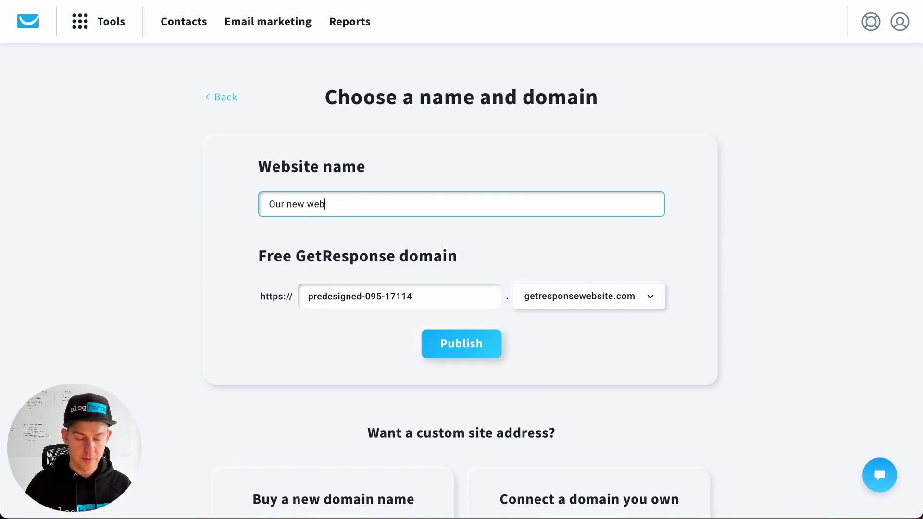
left_click(446, 338)
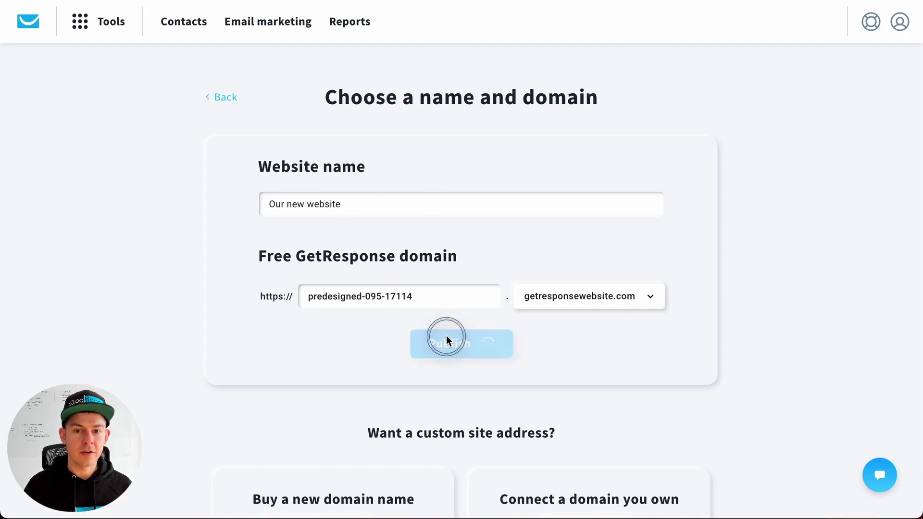
scroll(476, 310, "down", 3)
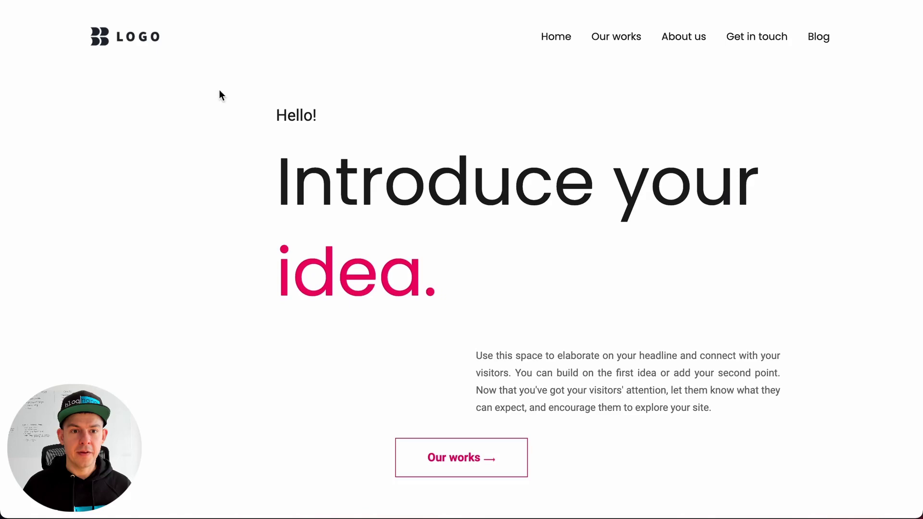
Open the live site's Blog page and scroll through the BlogHandy travel post cards.
left_click(819, 39)
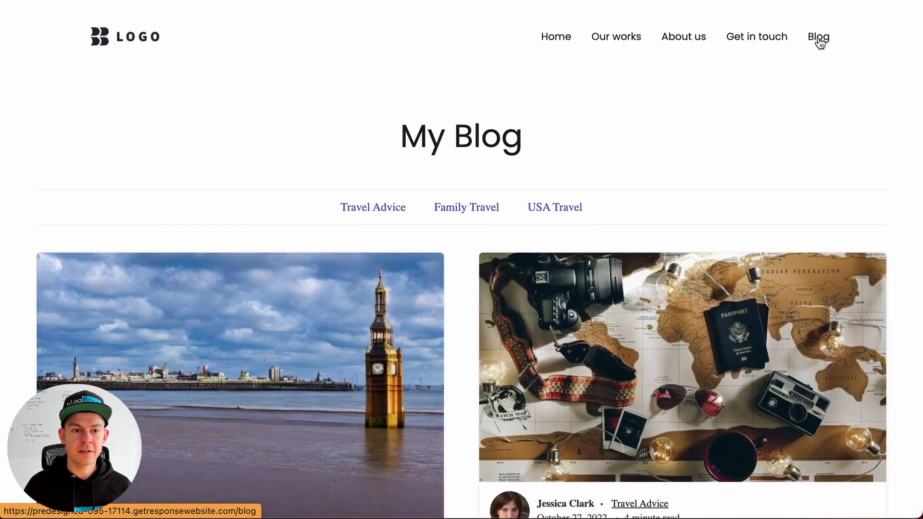
scroll(611, 170, "down", 6)
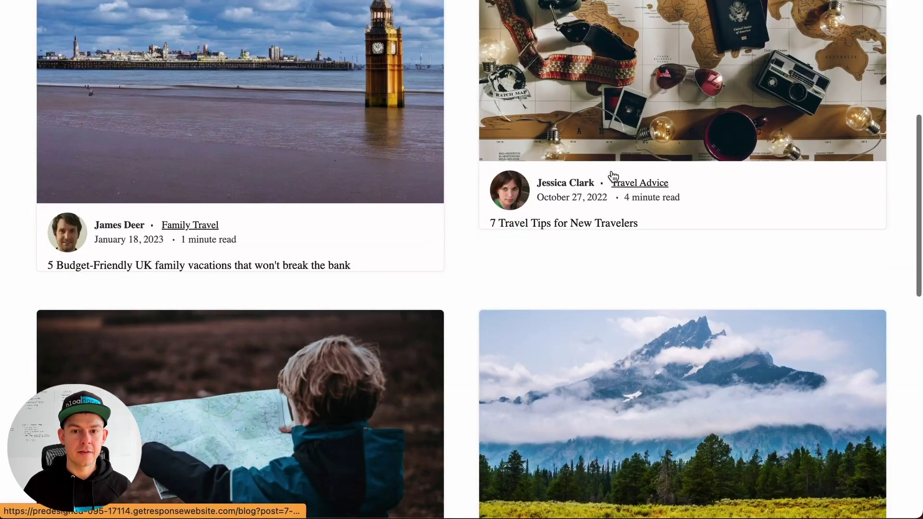
scroll(613, 177, "down", 12)
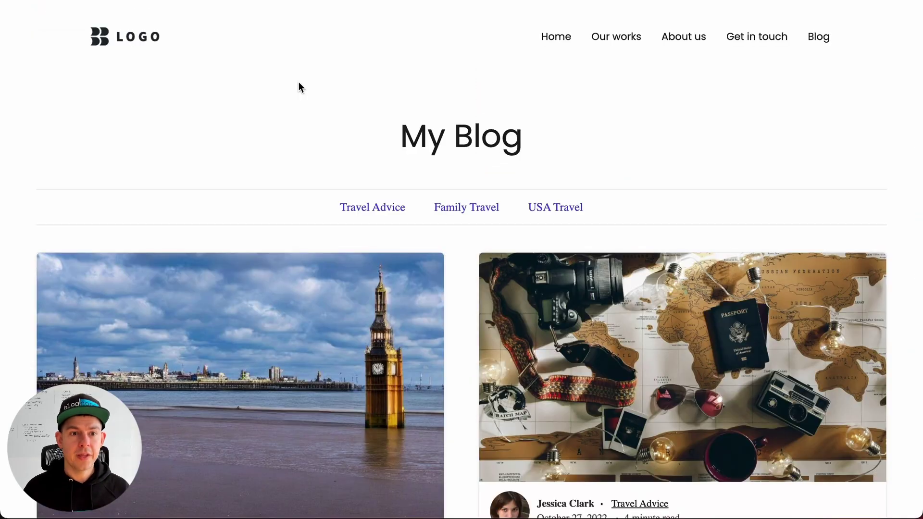
left_click(299, 86)
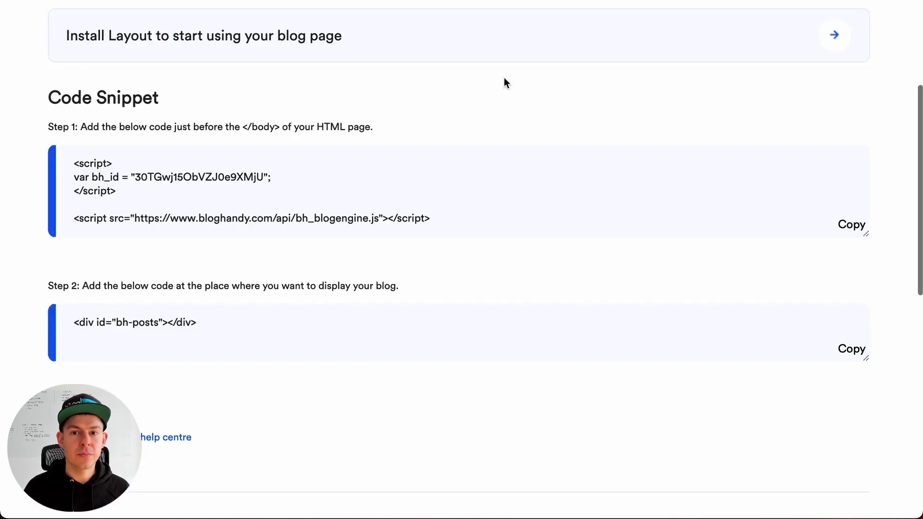
Paste the live site's /blog address into BlogHandy's Blog URL setting and save all changes.
scroll(610, 120, "up", 5)
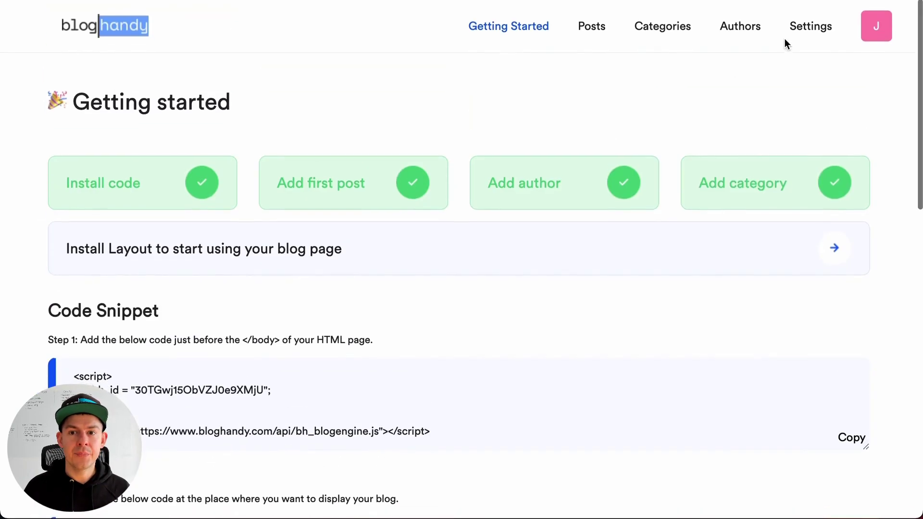
left_click(825, 25)
left_click(404, 216)
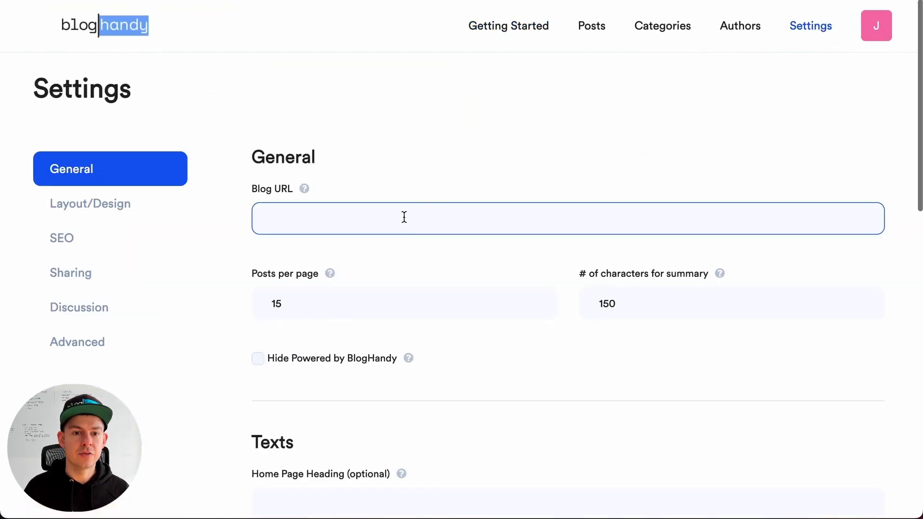
key("ctrl+v")
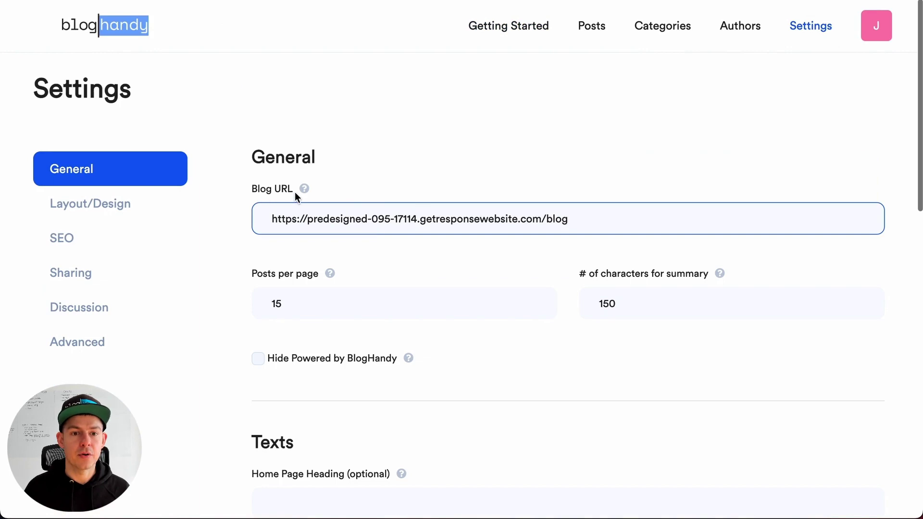
scroll(408, 231, "down", 20)
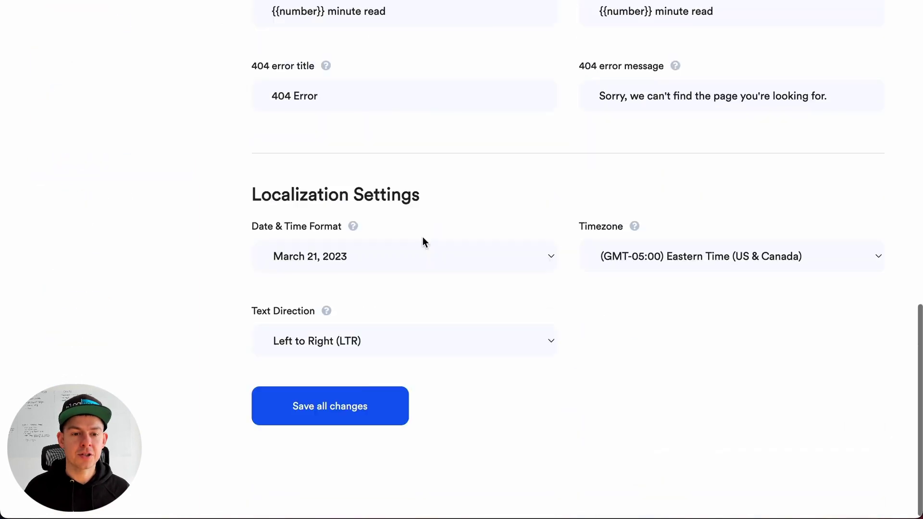
left_click(319, 420)
left_click(464, 364)
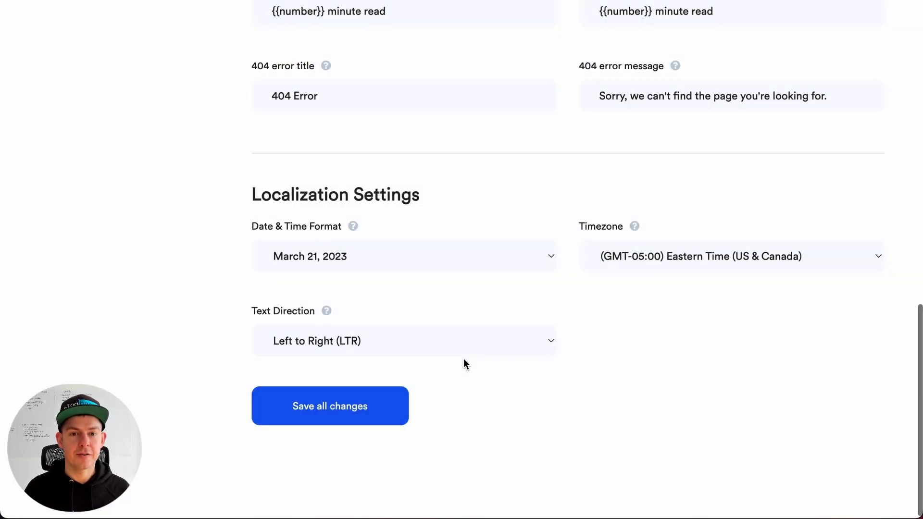
scroll(465, 360, "up", 20)
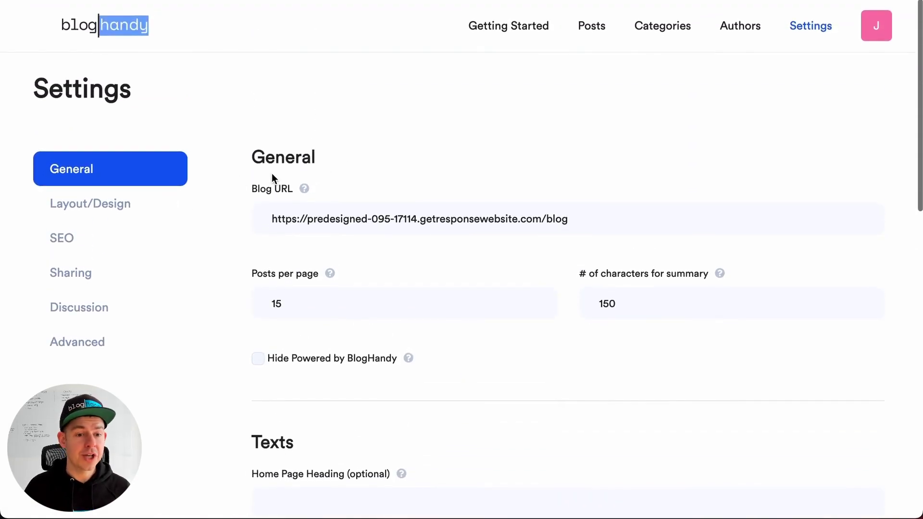
Switch BlogHandy's blog main page layout to Pop Grid.
left_click(108, 216)
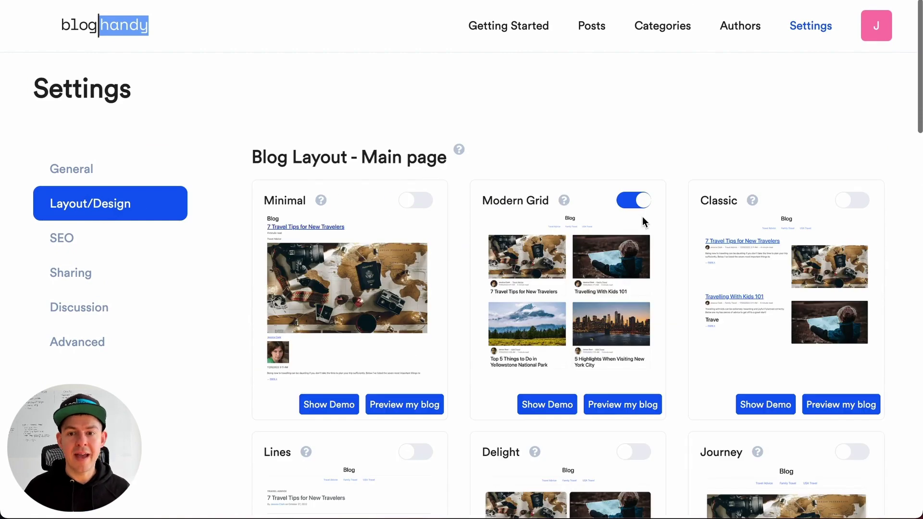
scroll(642, 216, "down", 10)
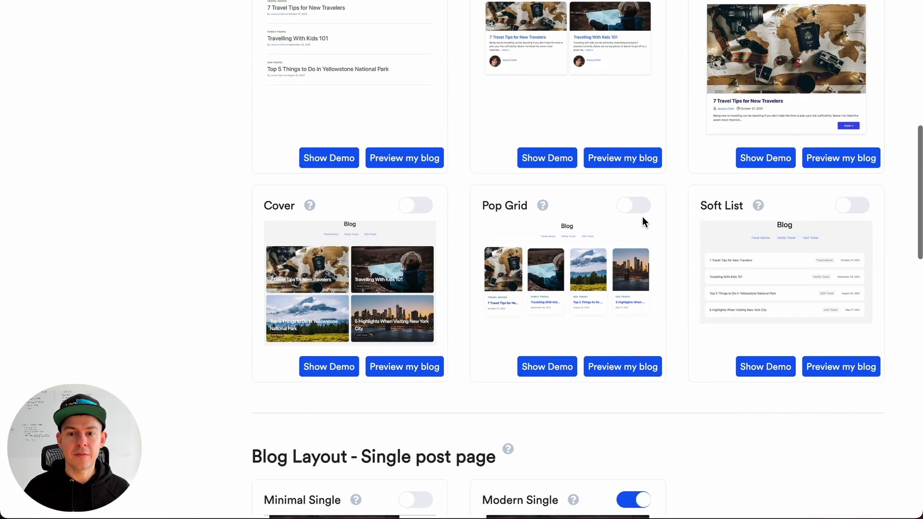
scroll(643, 219, "up", 2)
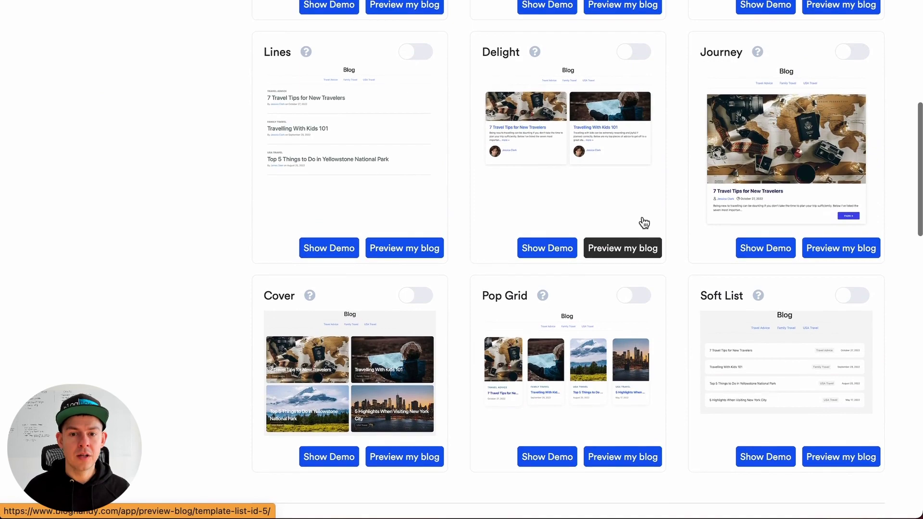
left_click(630, 295)
left_click(480, 345)
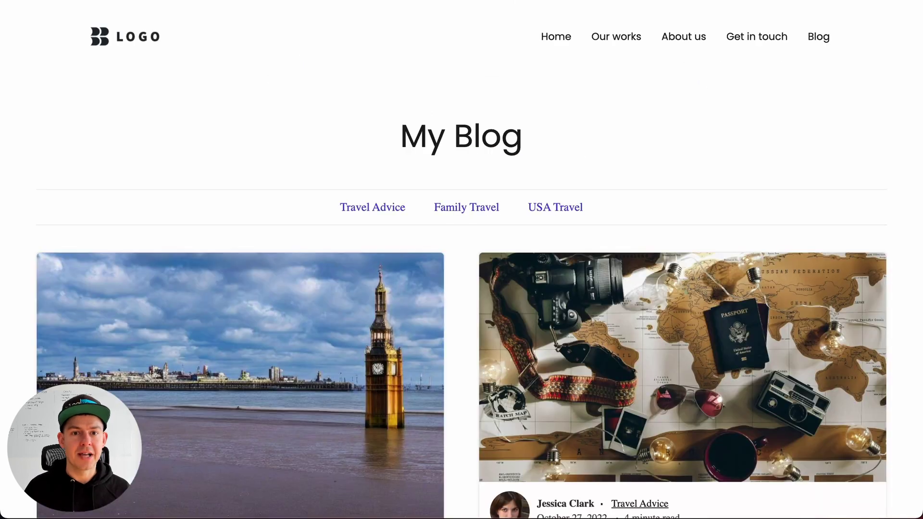
Reload the live blog page and review the new four-across Pop Grid post cards.
left_click(370, 218)
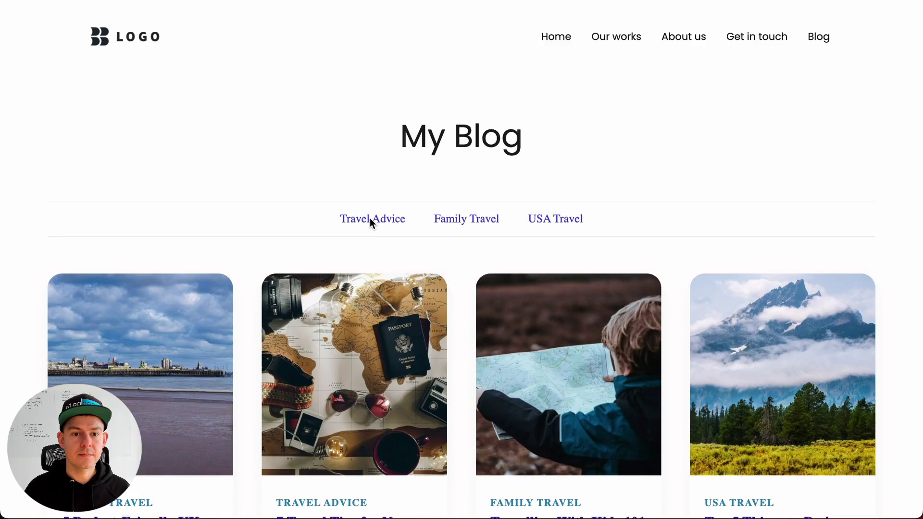
scroll(371, 220, "down", 5)
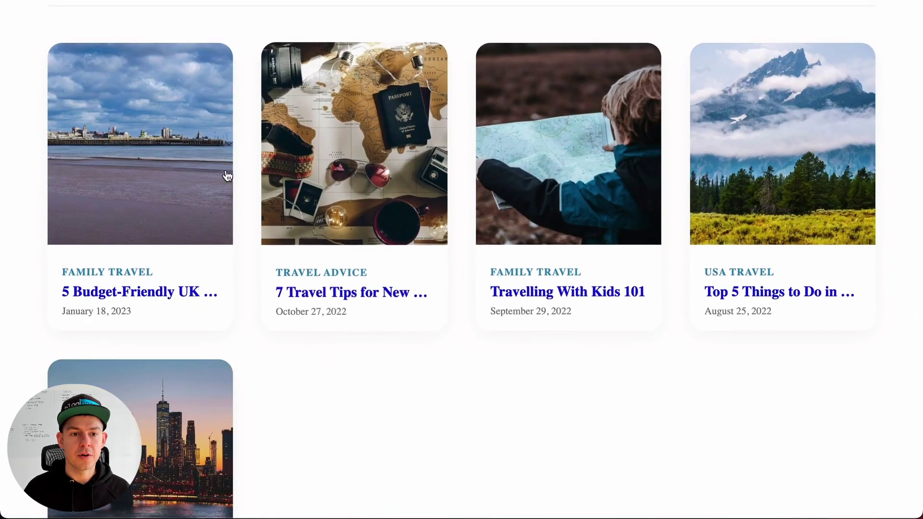
scroll(321, 193, "down", 5)
scroll(321, 193, "up", 3)
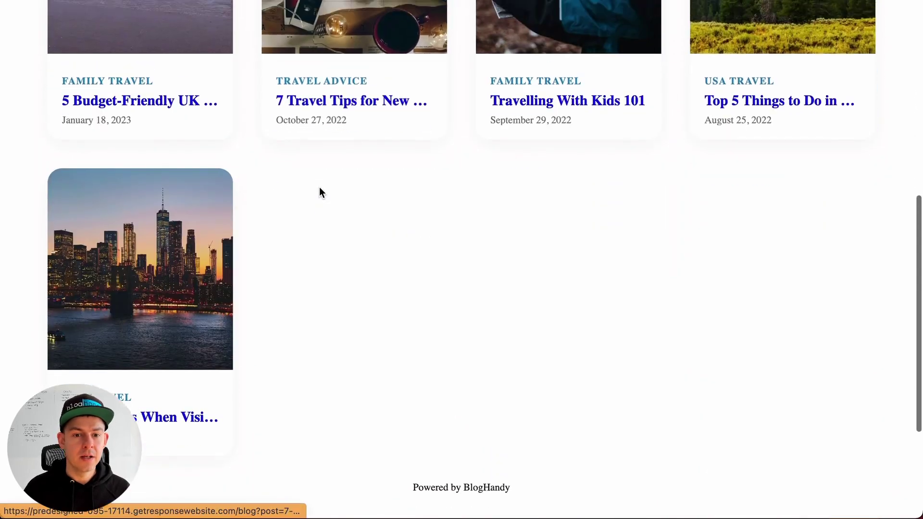
Open the 7 Travel Tips for New Travelers post and check its title size.
left_click(347, 138)
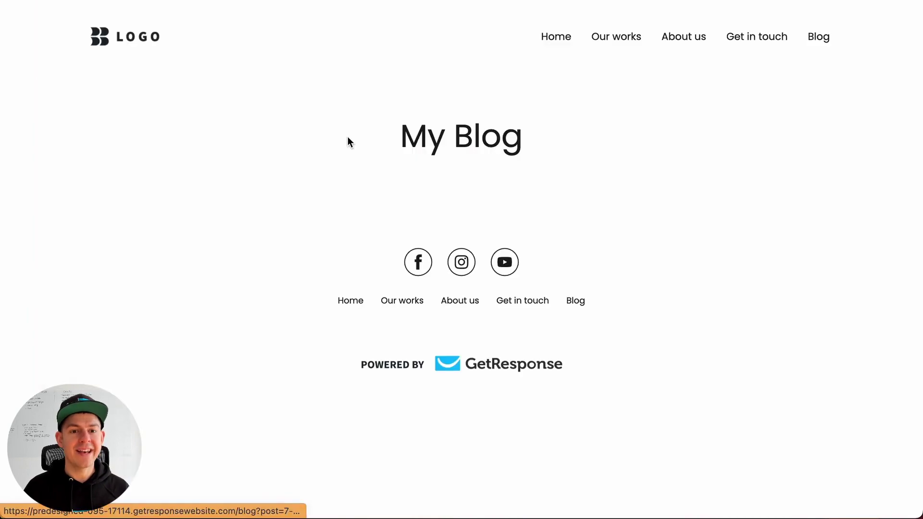
scroll(348, 136, "down", 8)
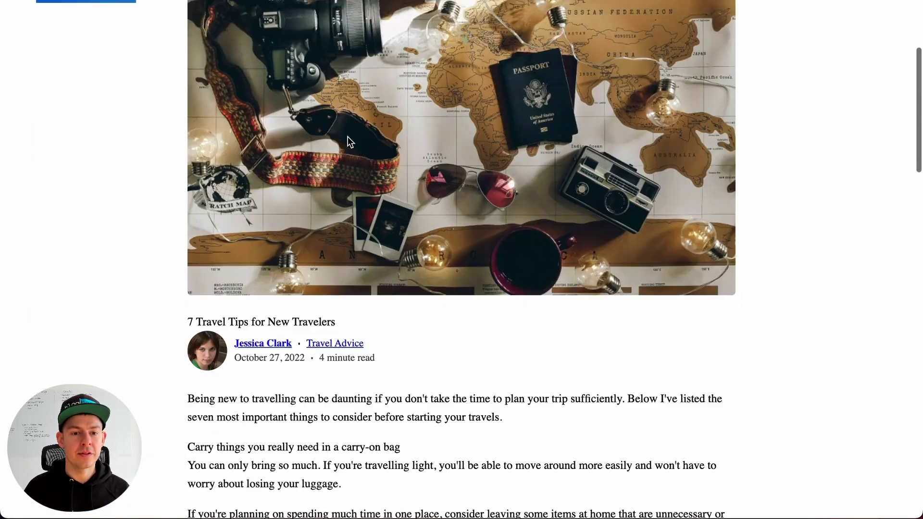
scroll(512, 154, "up", 3)
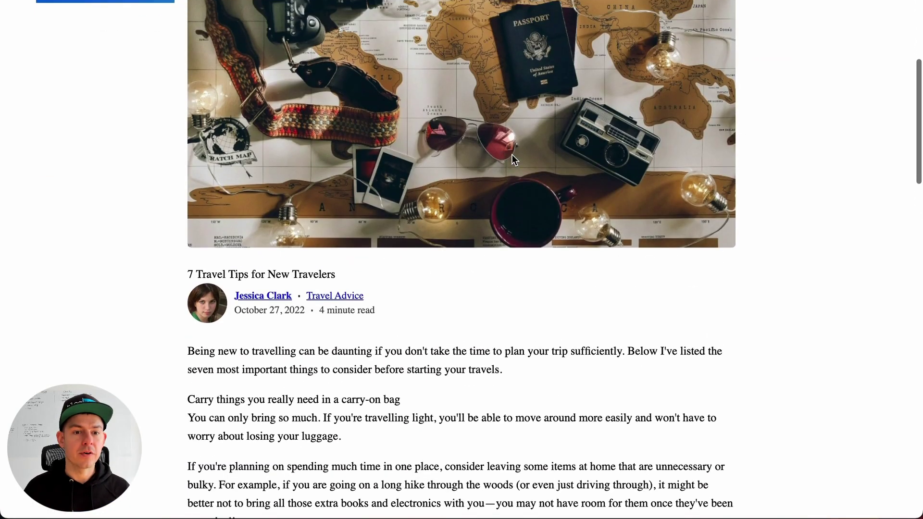
left_click(186, 279)
left_click_drag(186, 279, 367, 279)
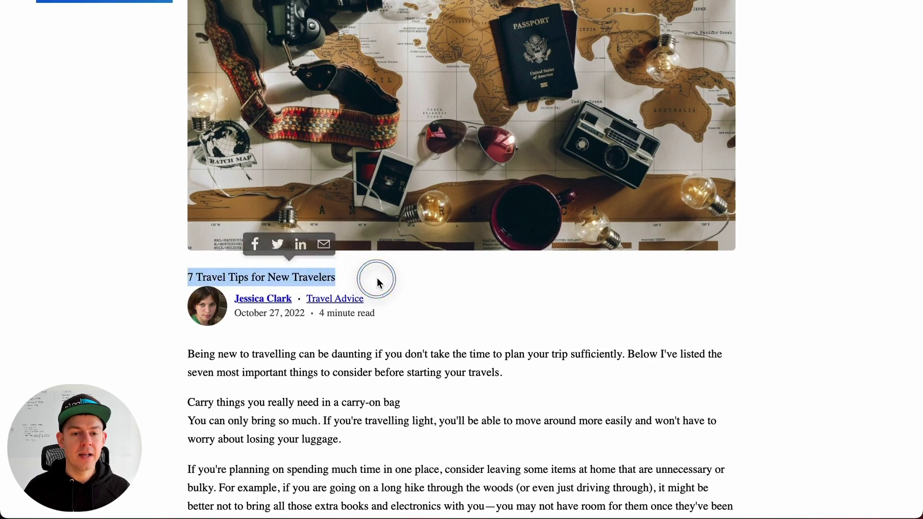
left_click(378, 279)
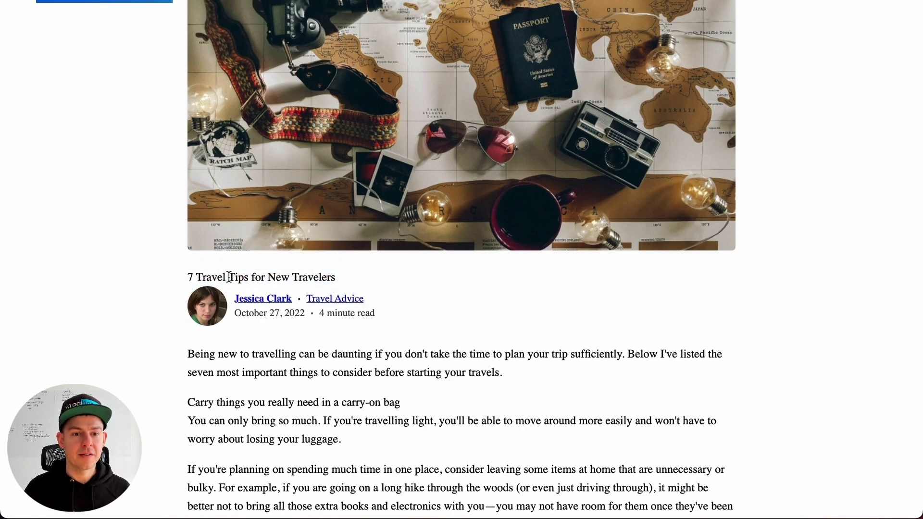
scroll(354, 272, "down", 1)
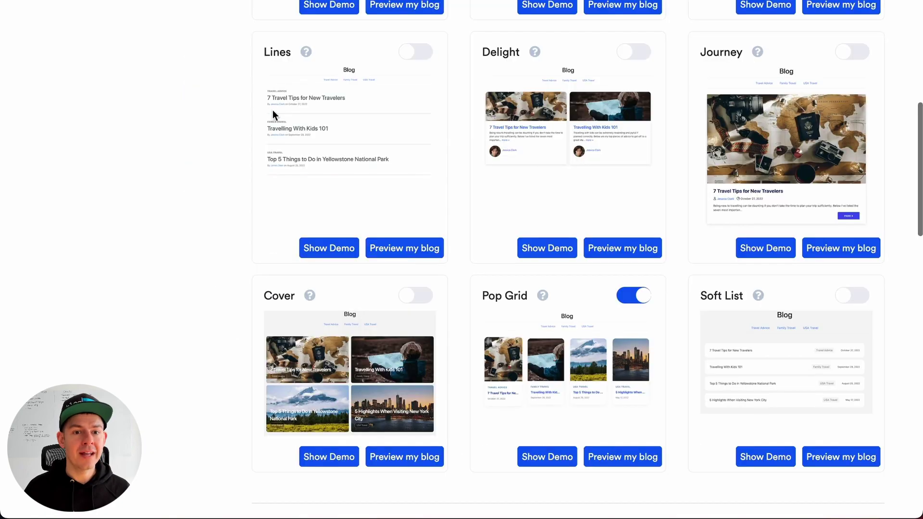
In the Custom CSS box, begin an h1 rule with font-size 25px.
scroll(274, 118, "up", 10)
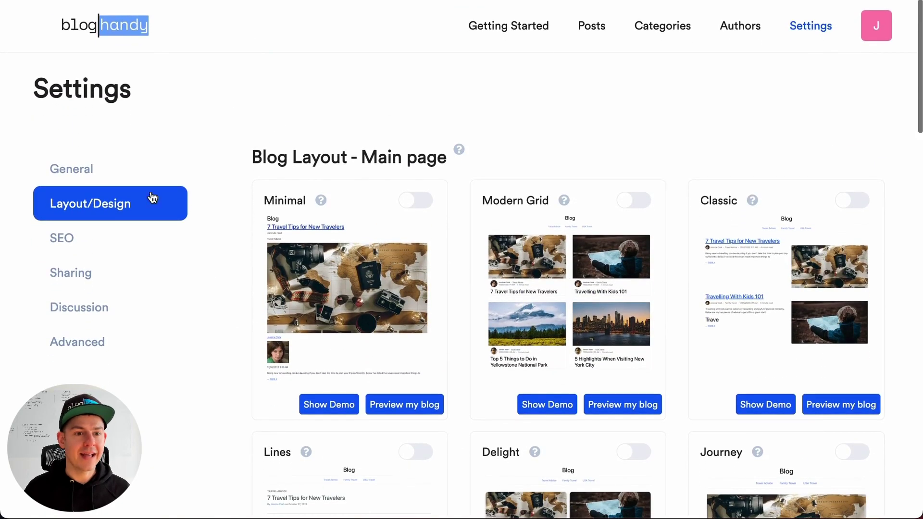
scroll(420, 258, "down", 10)
scroll(419, 258, "down", 20)
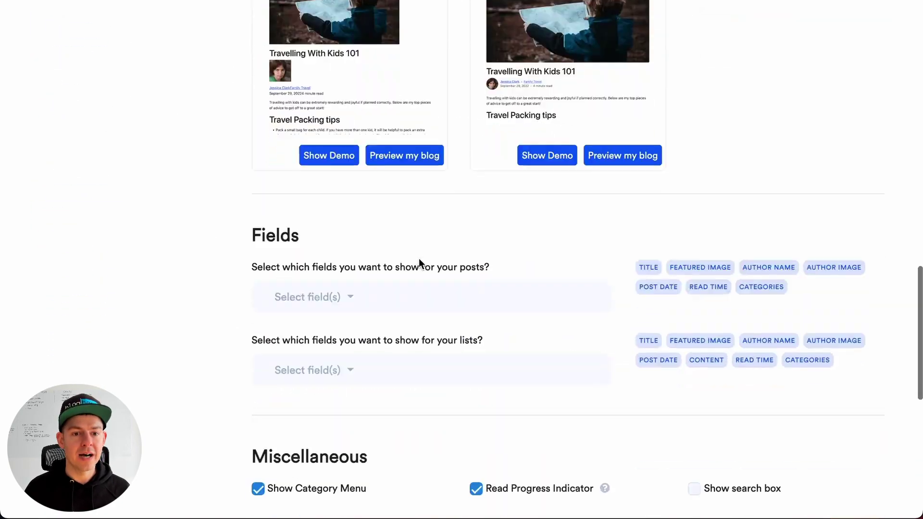
left_click(302, 162)
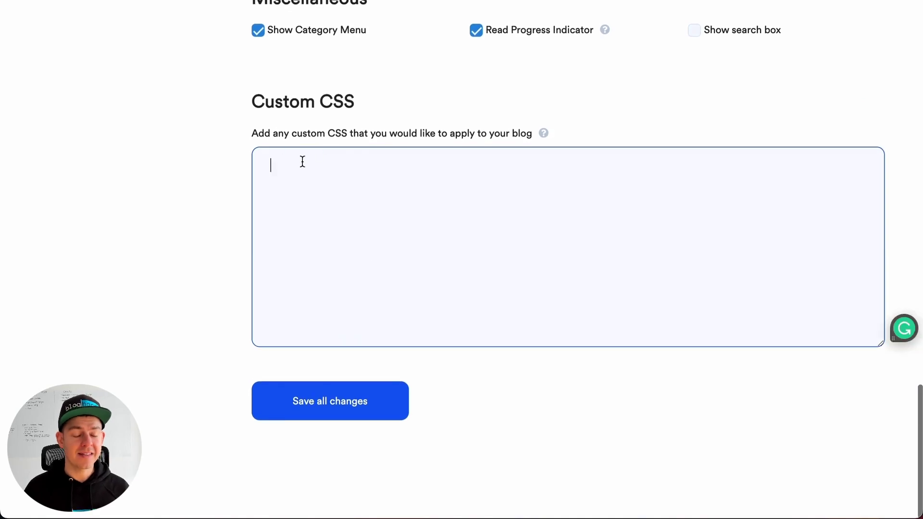
type("h1{")
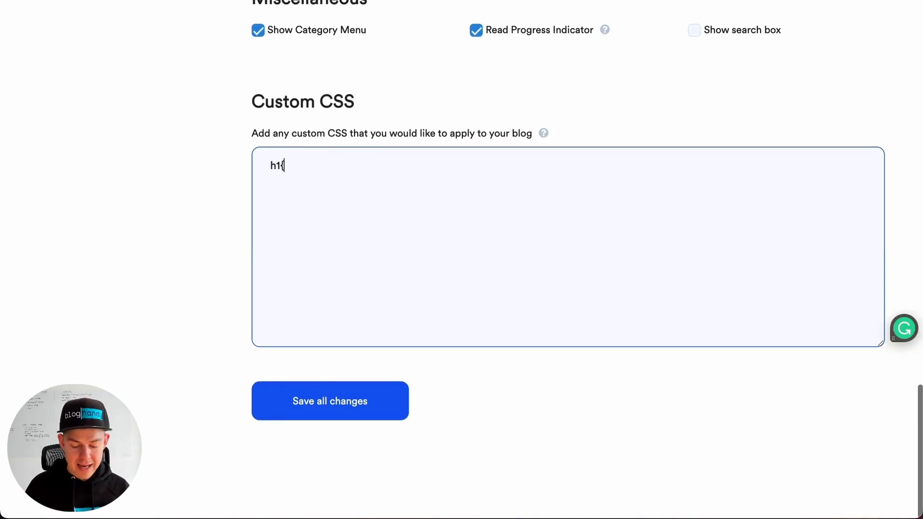
key("Return")
type("fpon")
key("BackSpace")
key("BackSpace")
key("BackSpace")
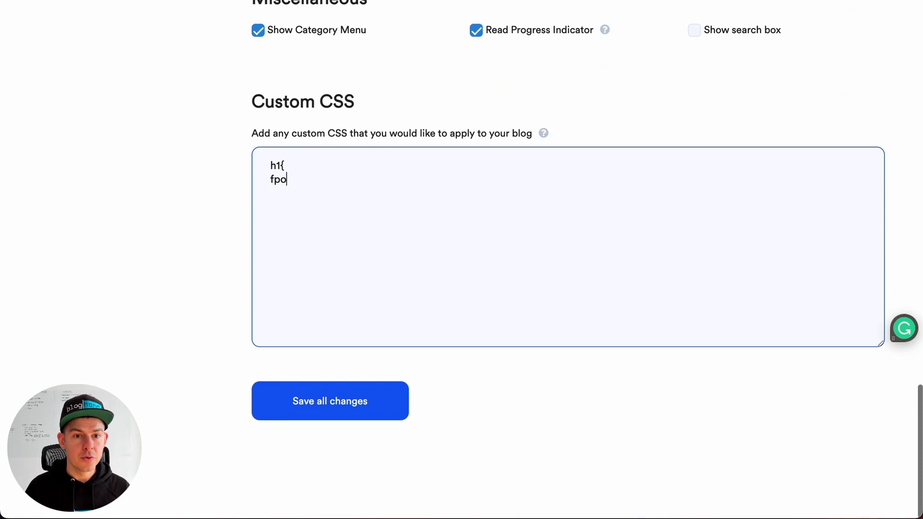
type("ont-size:22")
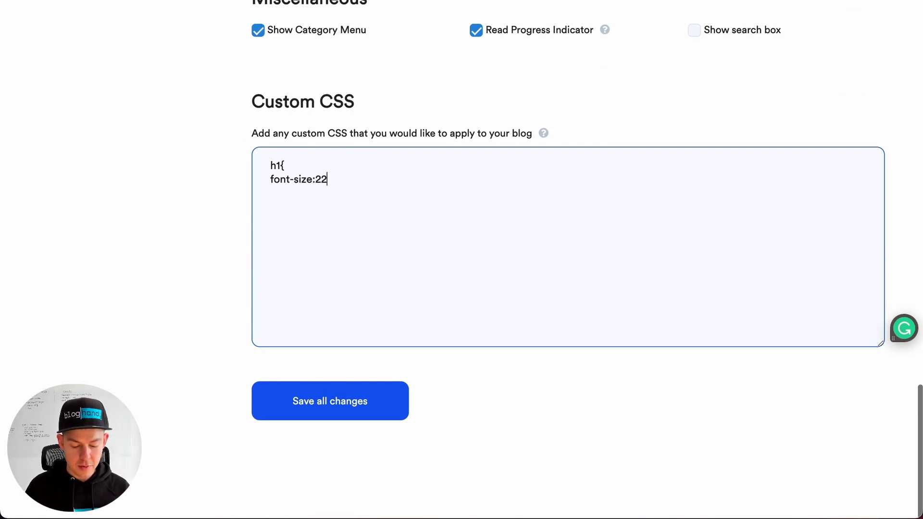
key("BackSpace")
type("5px;")
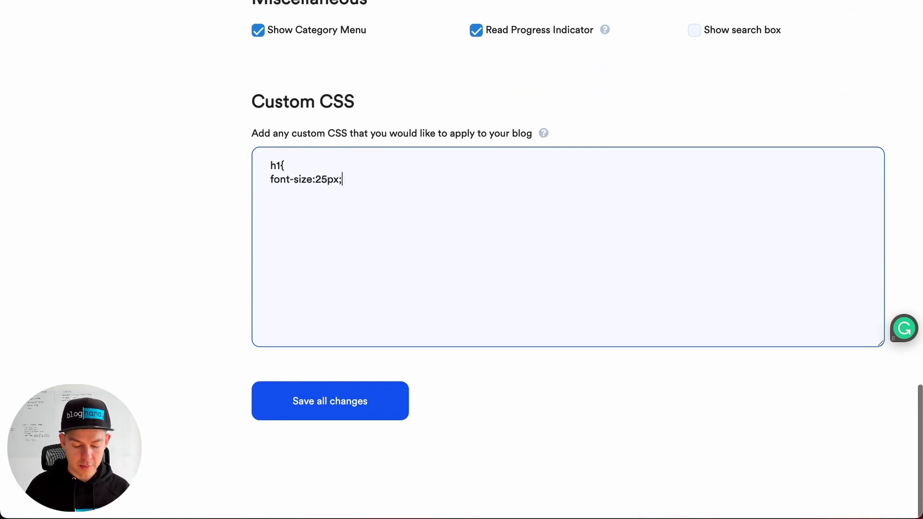
Add line-height 30px, close the h1 rule, and save the custom CSS.
key("Return")
type("line")
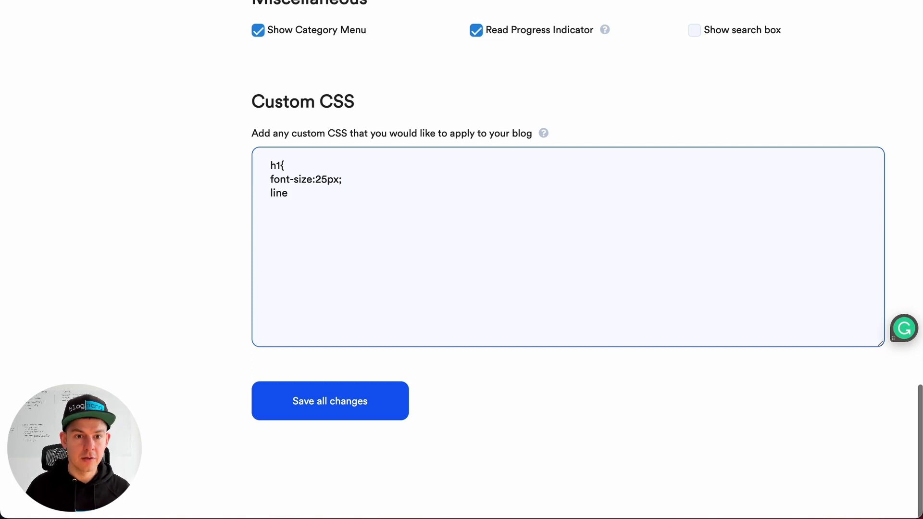
type("-height:3")
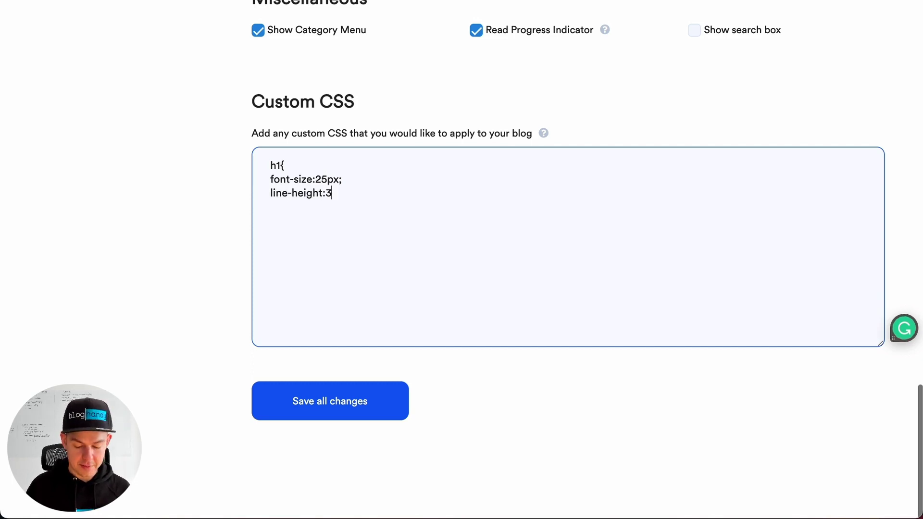
type("0px;")
key("Return")
type("}")
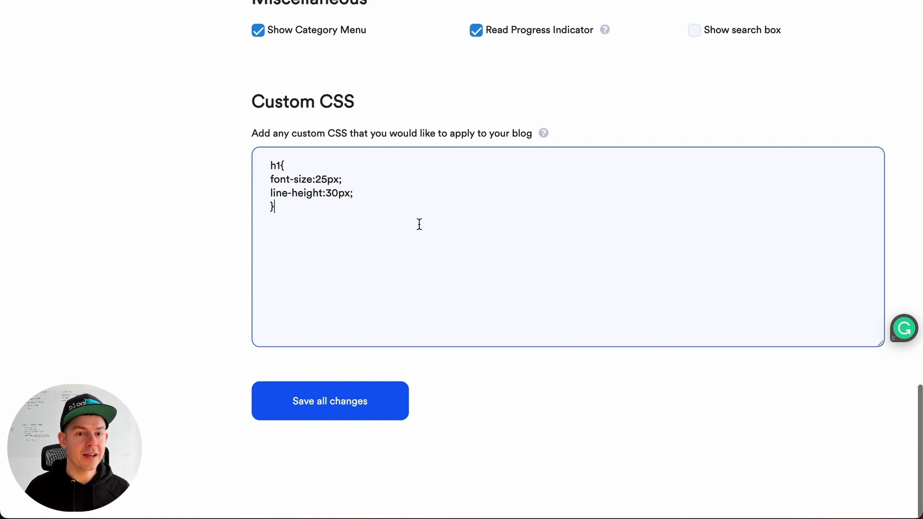
left_click(347, 402)
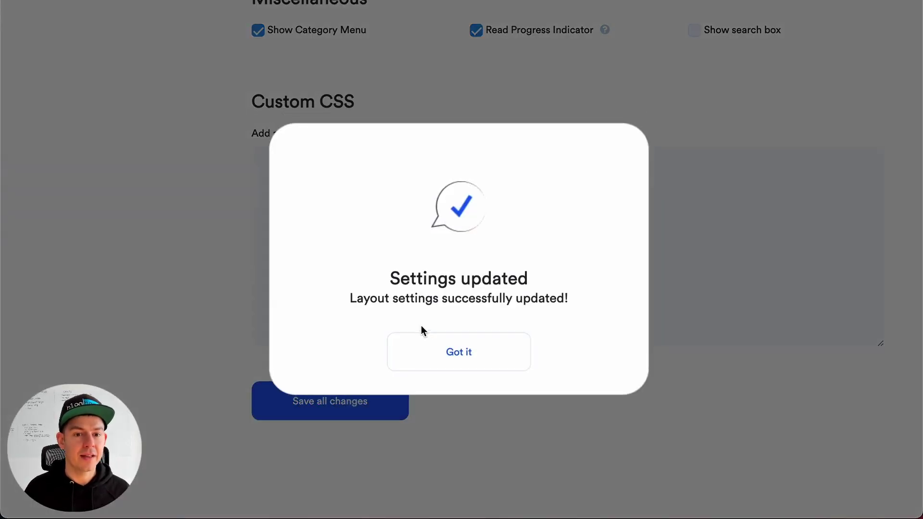
left_click(456, 351)
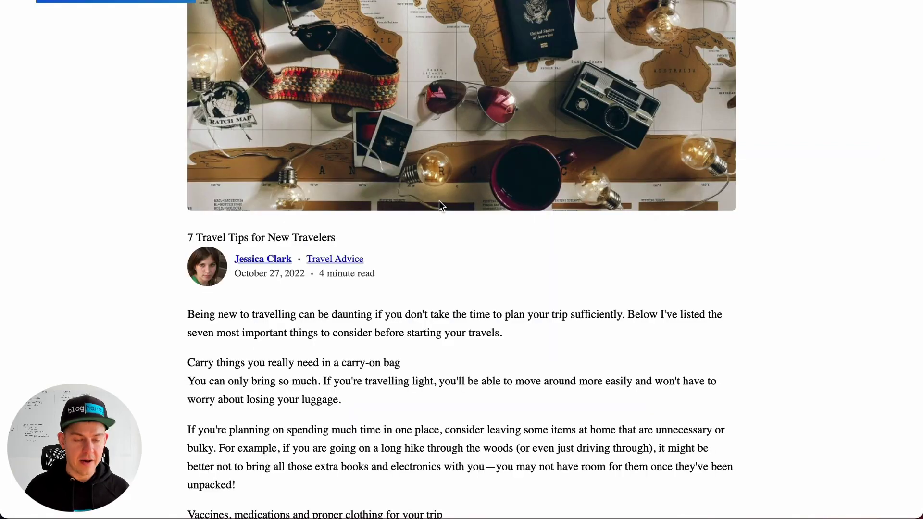
Reload the 7 Travel Tips post and check its title at the 25px h1 size.
key("ctrl+r")
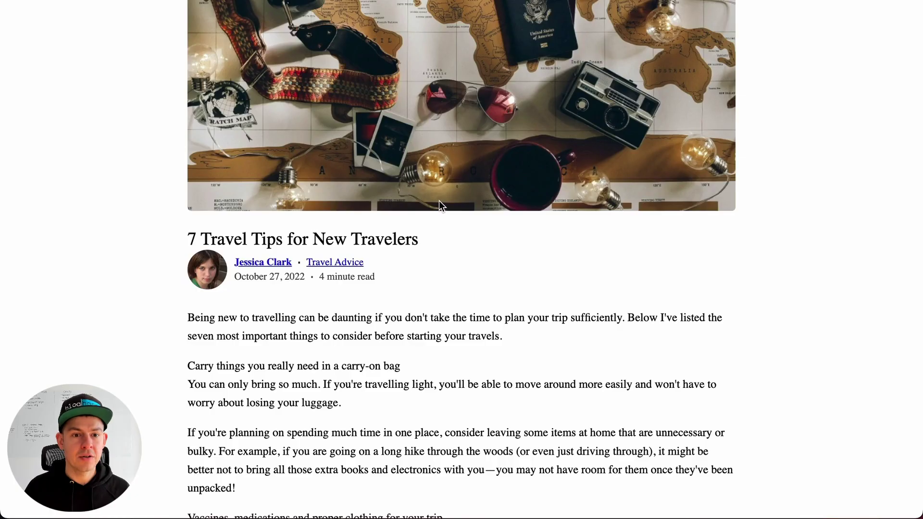
left_click_drag(196, 238, 407, 248)
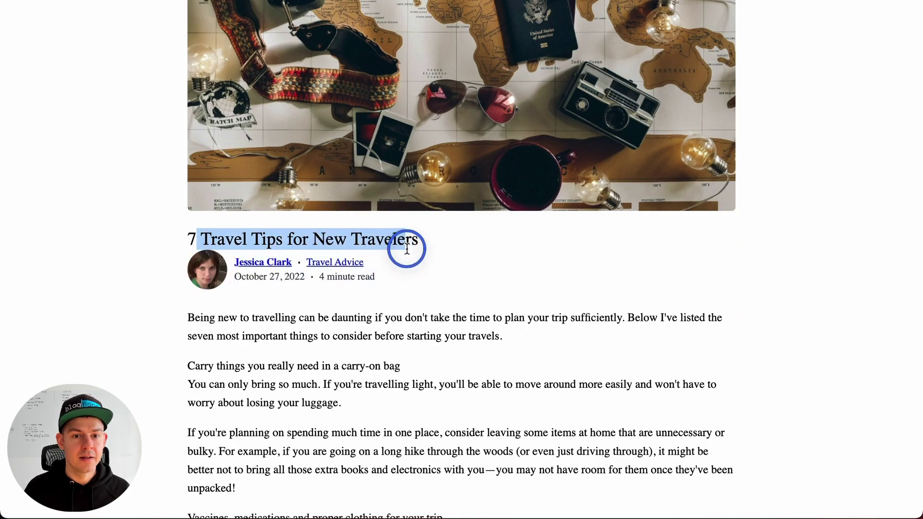
left_click(407, 248)
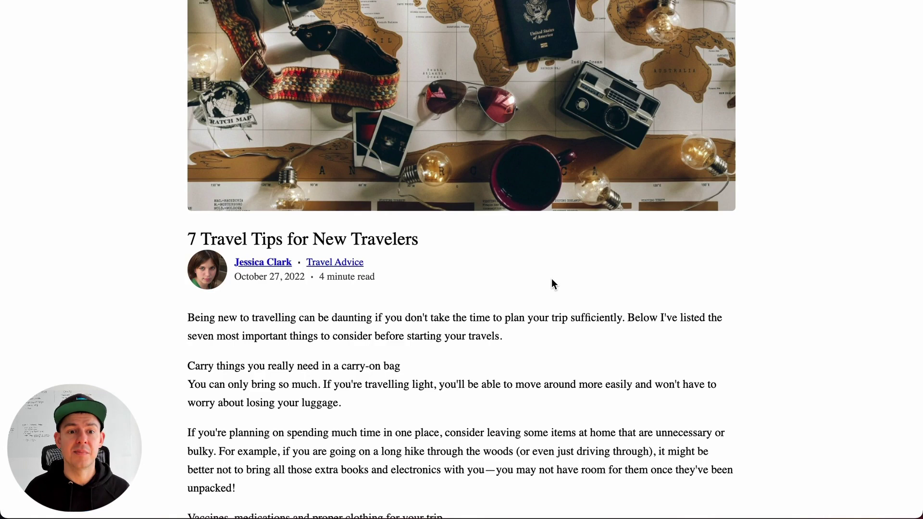
scroll(552, 279, "down", 1)
scroll(552, 279, "up", 5)
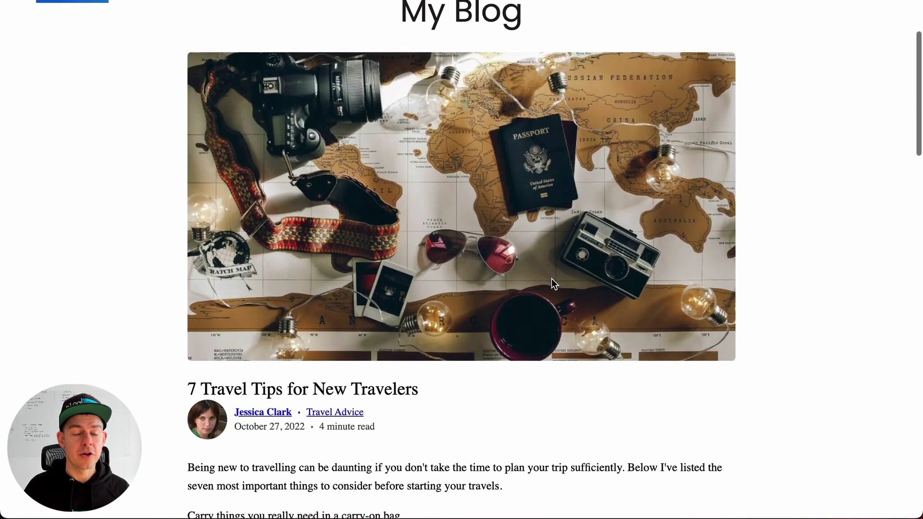